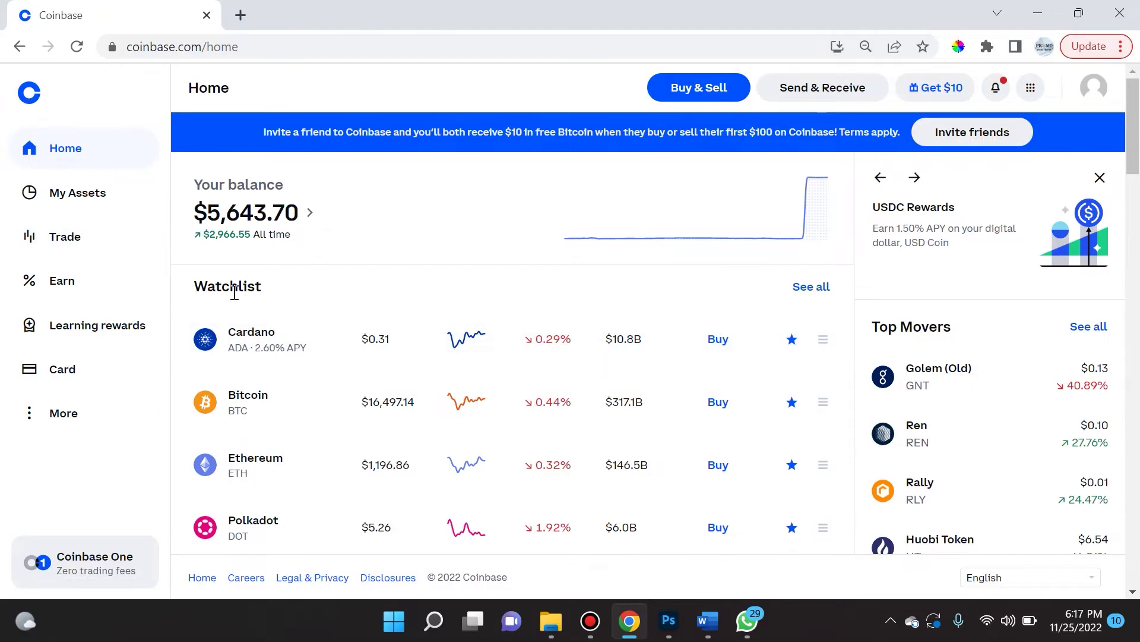
# Step: Filter the market pairs by 'btc' and open the BTC-USD market
pyautogui.click(61, 245)
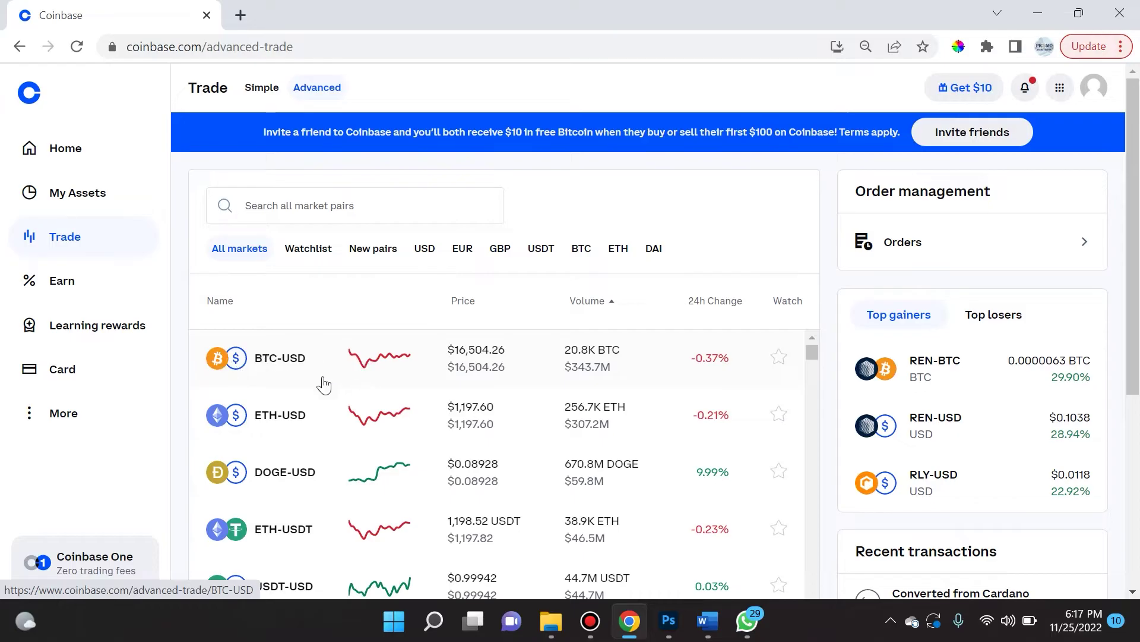
pyautogui.click(330, 213)
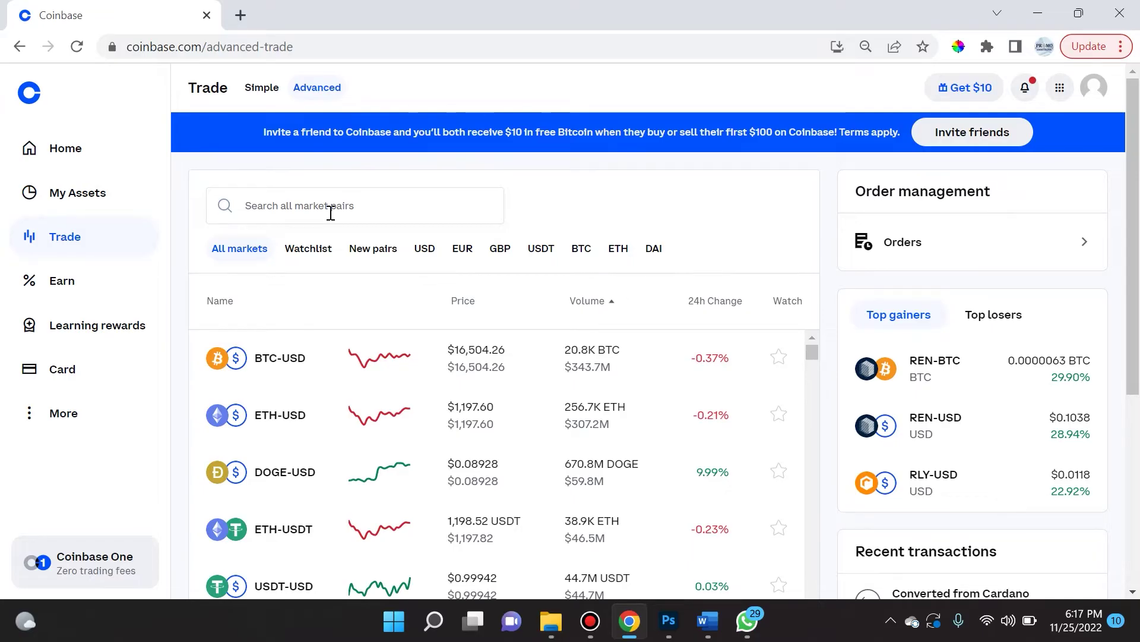
pyautogui.write('btc')
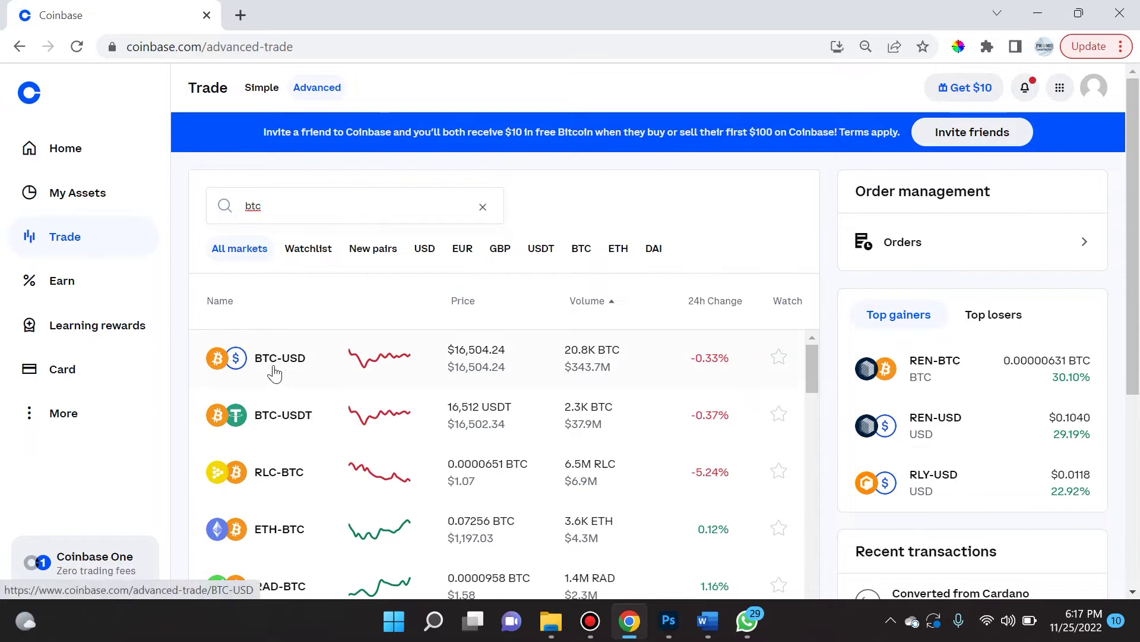
pyautogui.click(273, 370)
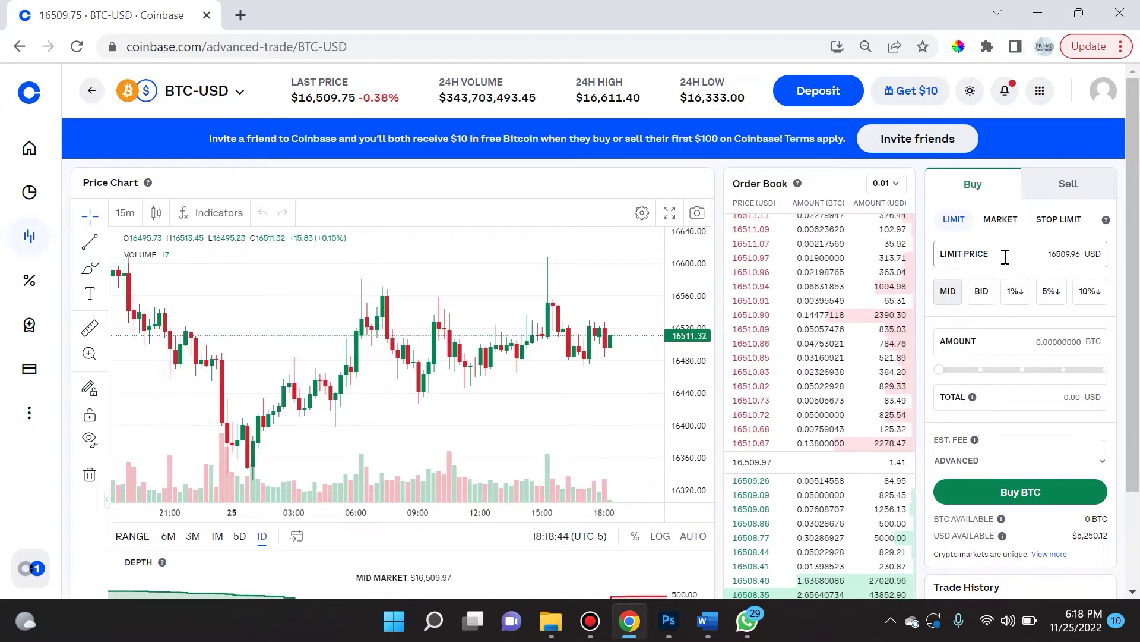
# Step: Zoom the page in and replace the buy limit price with 12500 USD
pyautogui.click(1047, 256)
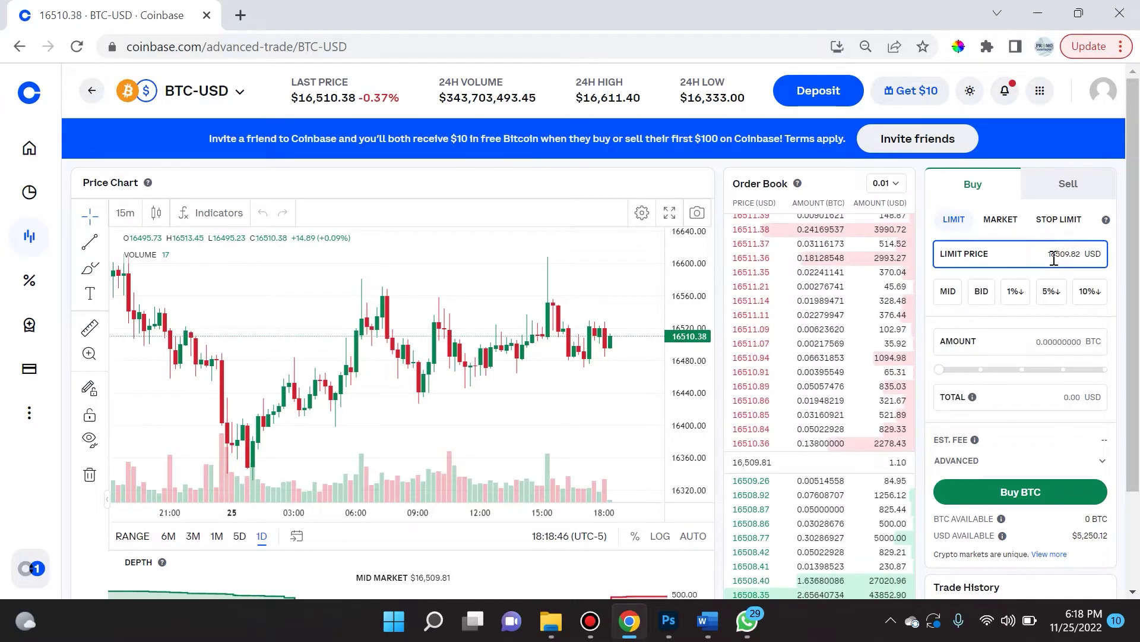
pyautogui.moveTo(1048, 256); pyautogui.dragTo(1092, 255)
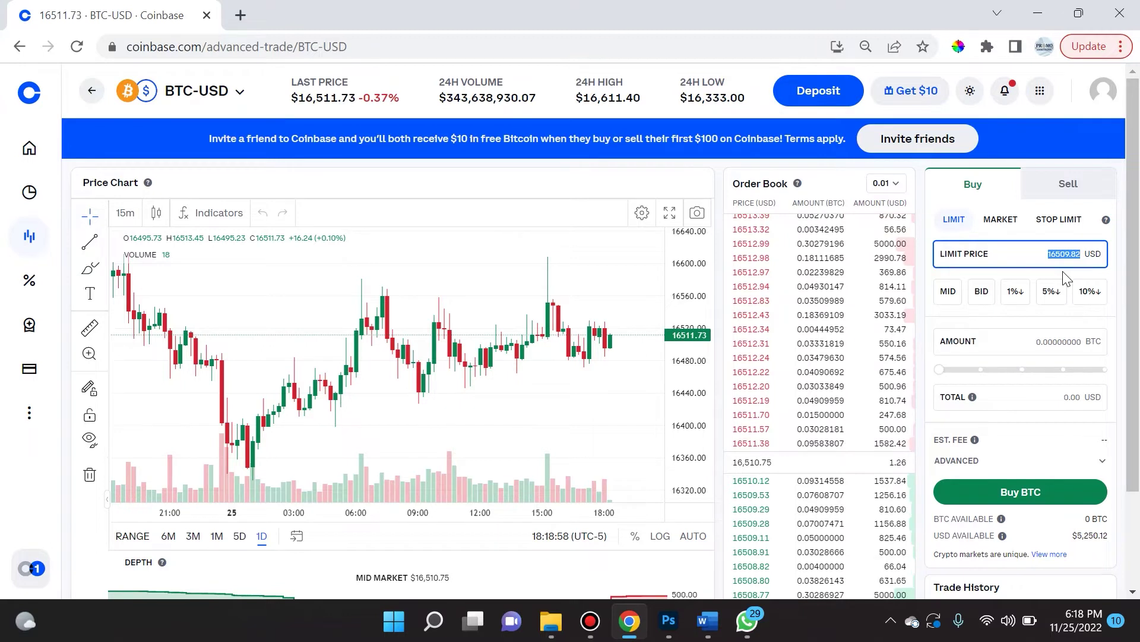
pyautogui.click(1053, 248)
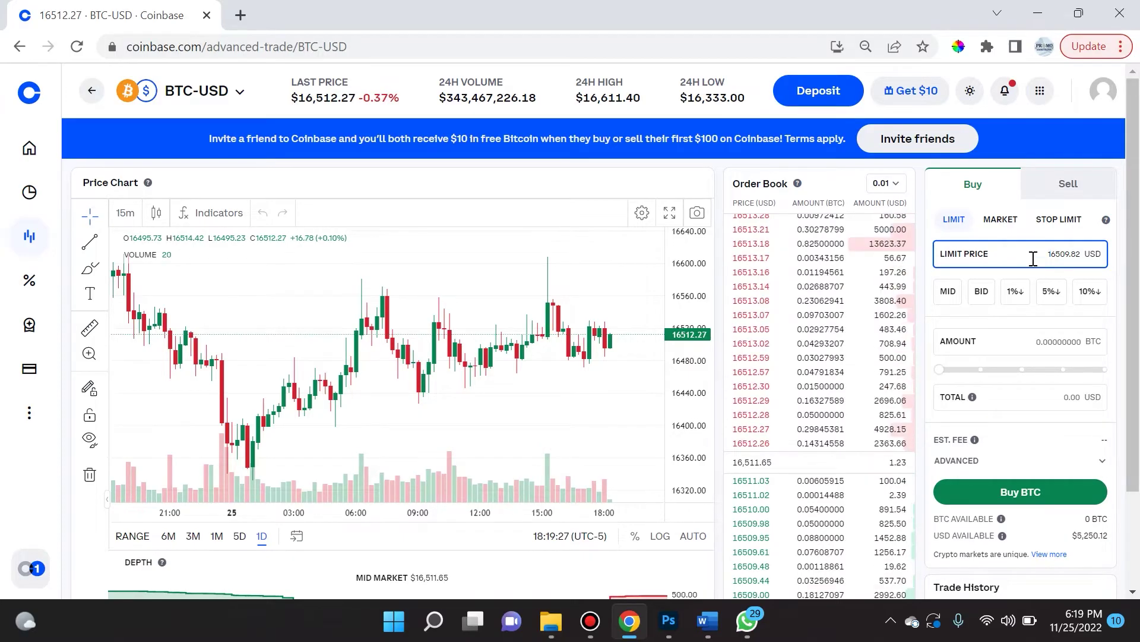
pyautogui.scroll(-2, 1034, 259)
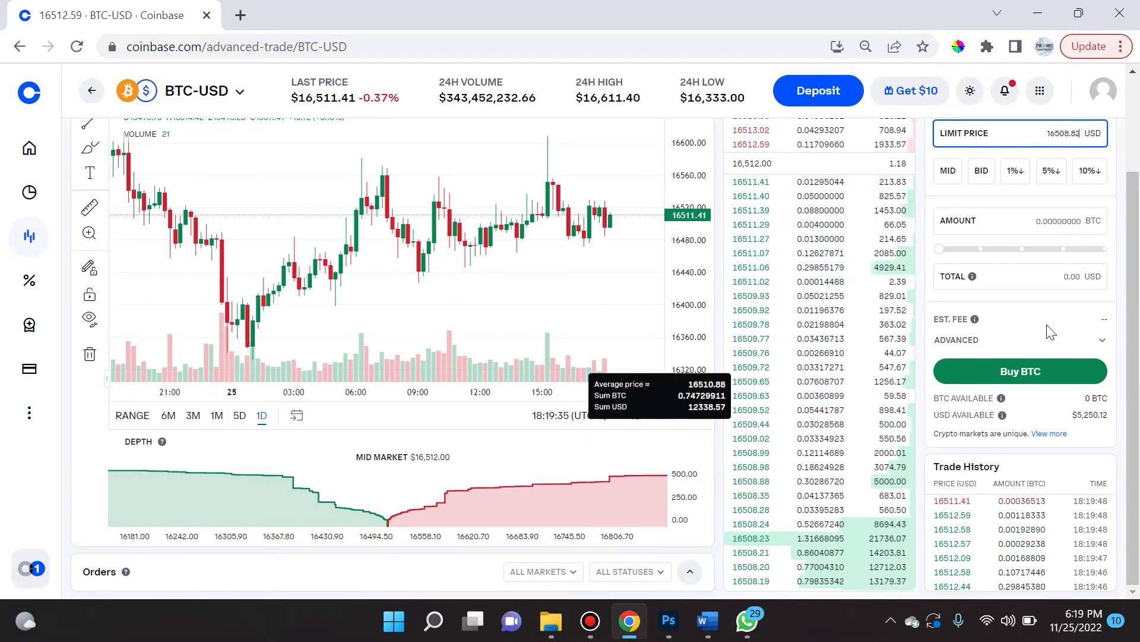
pyautogui.scroll(2, 1048, 332)
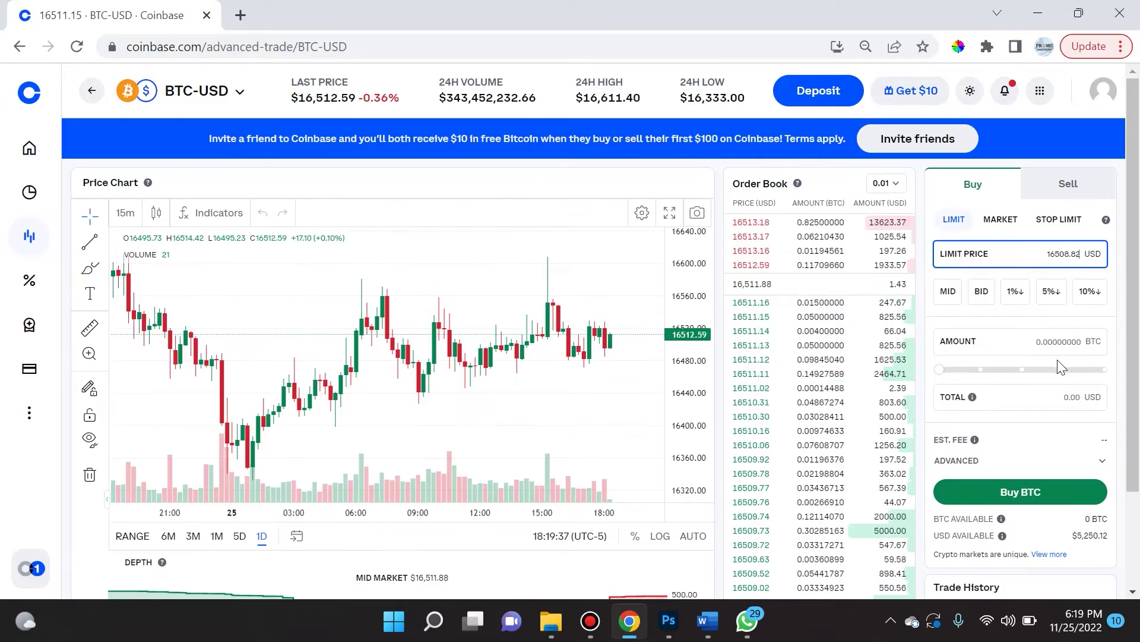
pyautogui.hotkey('ctrl', '+')
pyautogui.hotkey('ctrl', '+')
pyautogui.moveTo(696, 593); pyautogui.dragTo(754, 591)
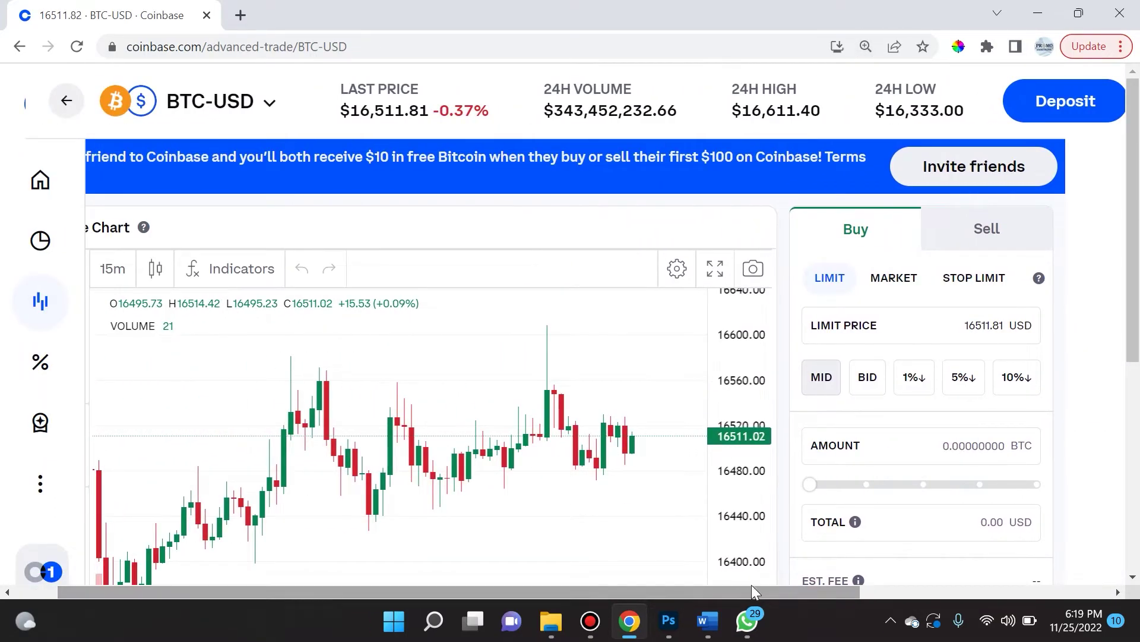
pyautogui.click(968, 323)
pyautogui.moveTo(957, 323); pyautogui.dragTo(1022, 321)
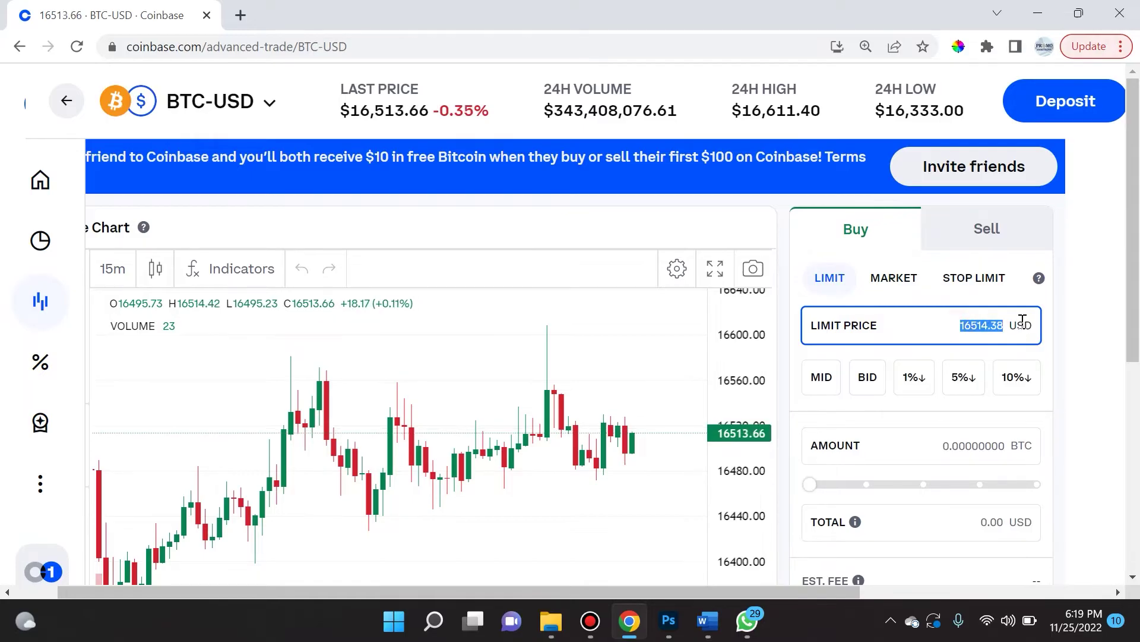
pyautogui.write('12500')
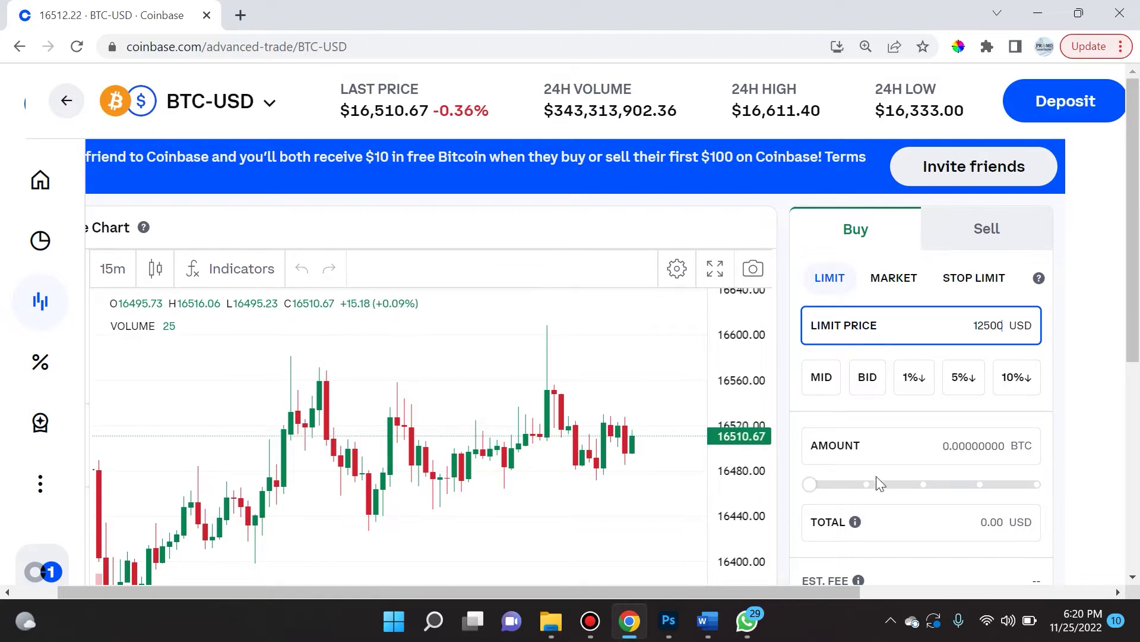
# Step: Use the 75% slider mark to buy 0.3 BTC, totalling 3772.50 USD with a $22.50 fee
pyautogui.click(814, 484)
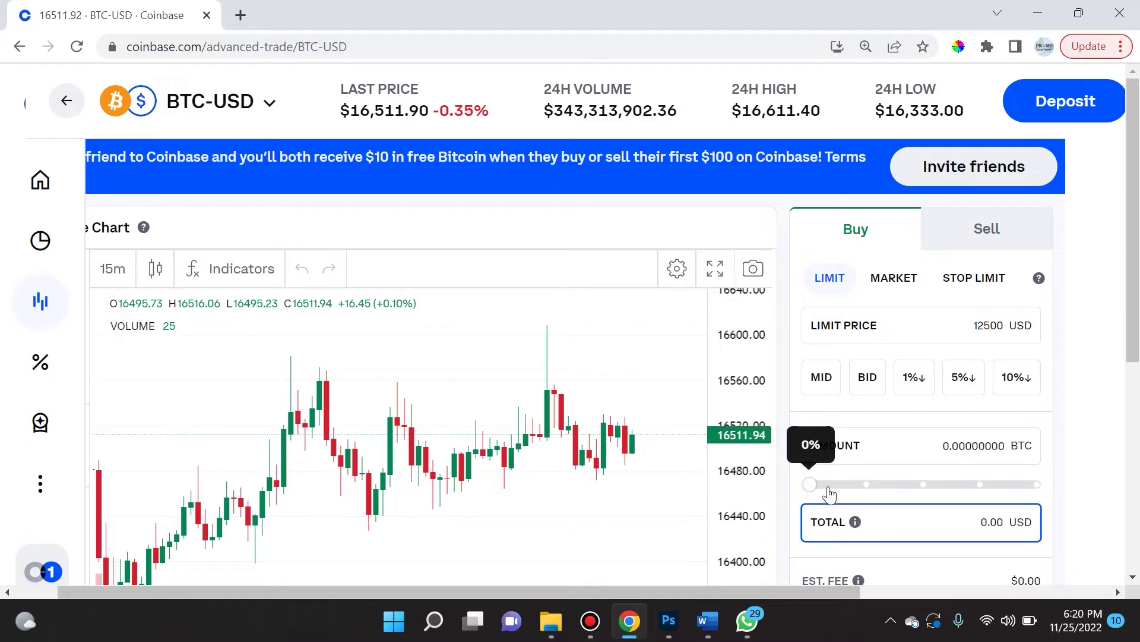
pyautogui.moveTo(889, 486)
pyautogui.mouseDown()
pyautogui.moveTo(1029, 471)
pyautogui.moveTo(967, 484)
pyautogui.moveTo(1028, 491)
pyautogui.moveTo(964, 496)
pyautogui.mouseUp()
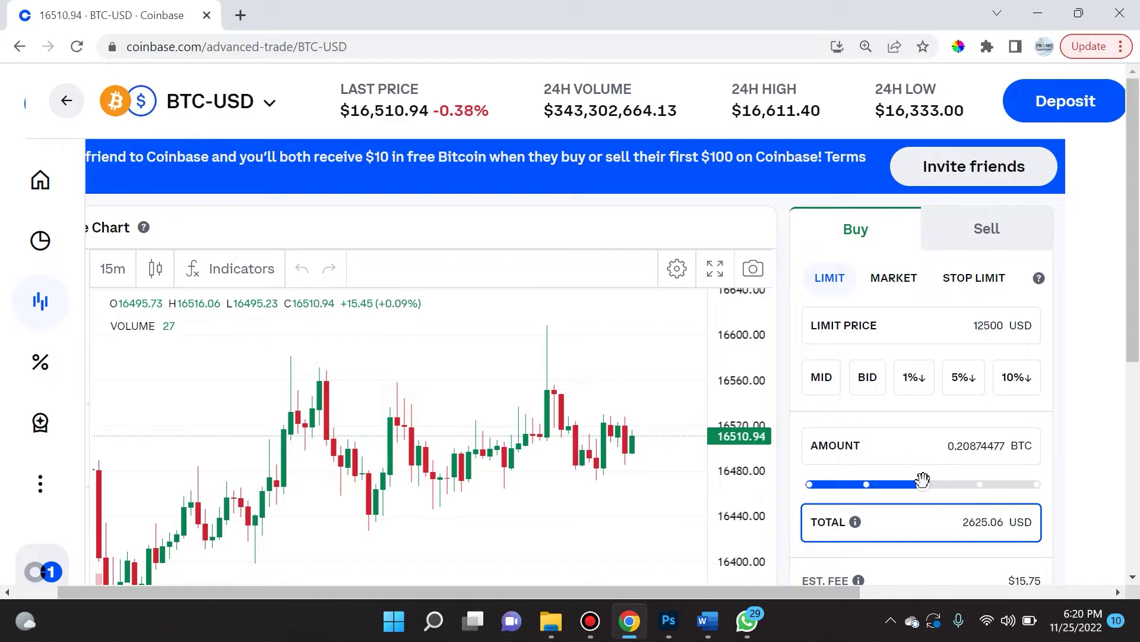
pyautogui.doubleClick(951, 447)
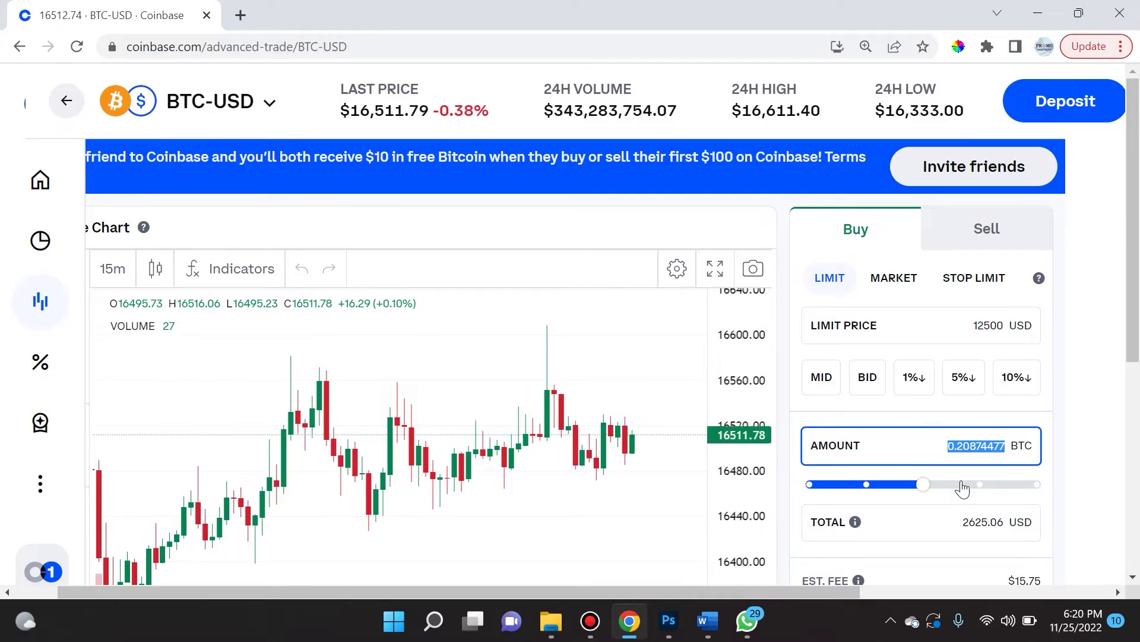
pyautogui.write('0')
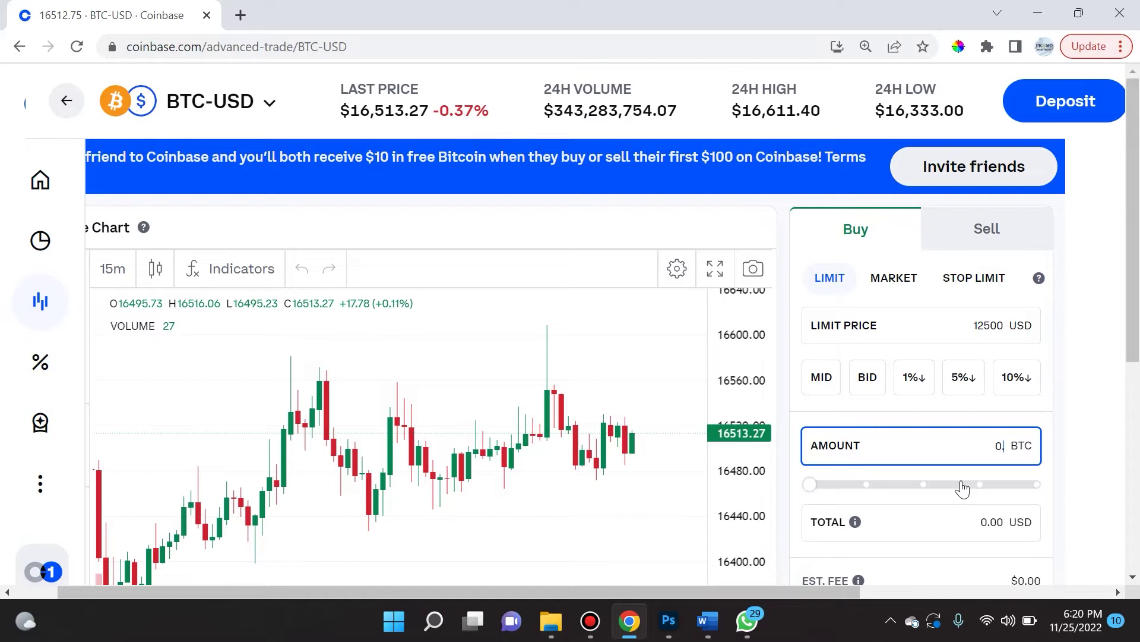
pyautogui.click(961, 484)
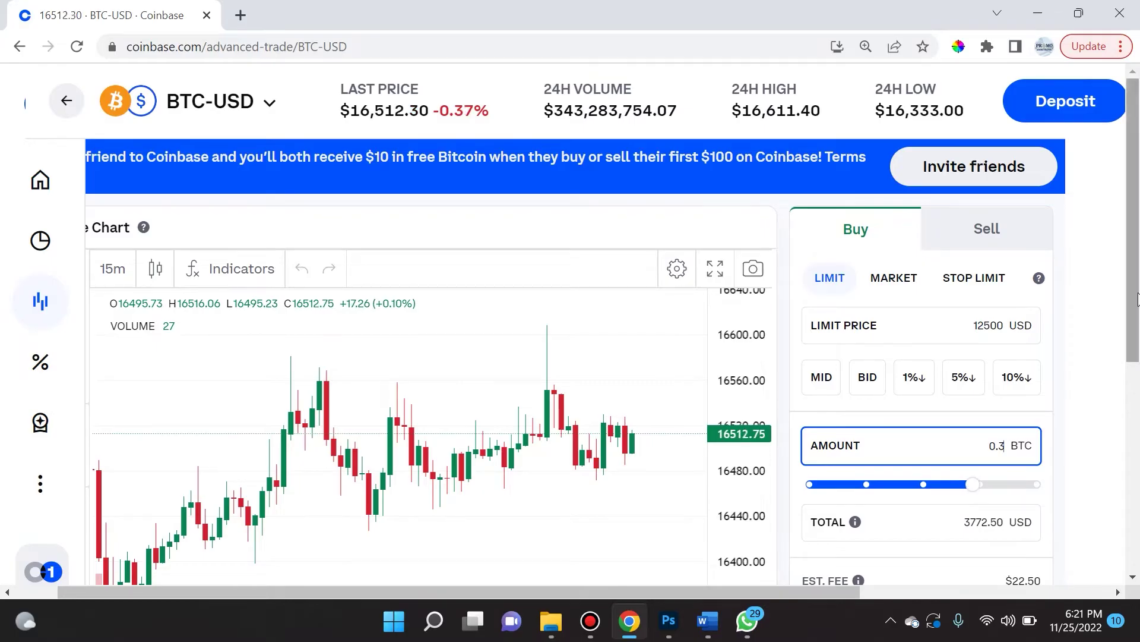
pyautogui.scroll(-2, 981, 451)
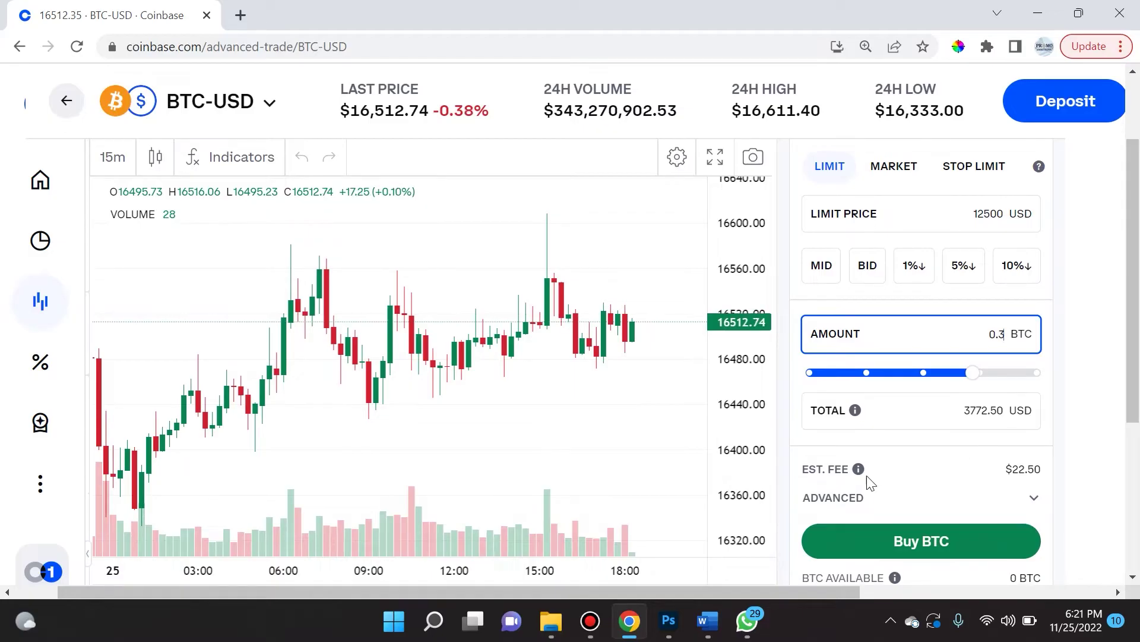
pyautogui.moveTo(859, 469)
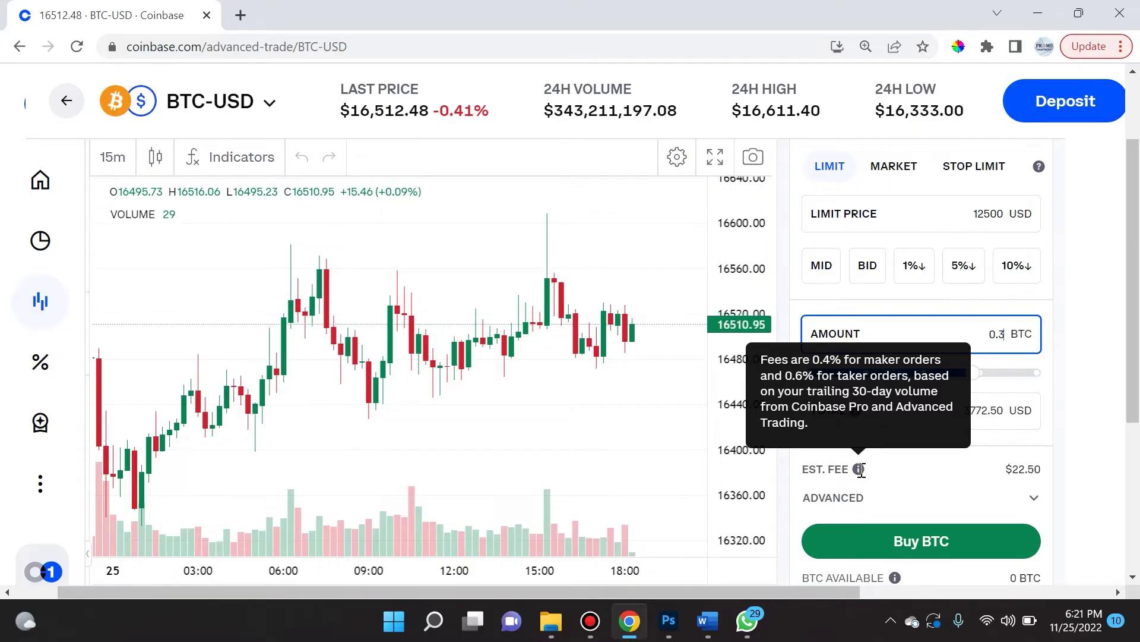
# Step: Switch the order execution to Post Only, dropping the estimated fee to $15.09
pyautogui.scroll(-1, 1032, 430)
pyautogui.click(1035, 415)
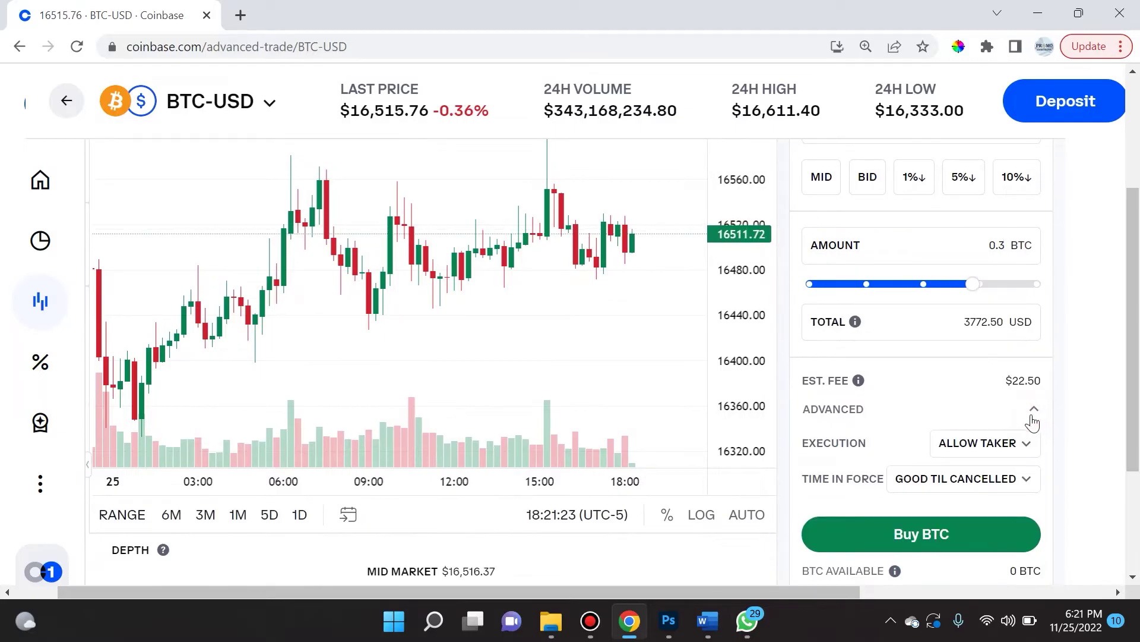
pyautogui.click(994, 452)
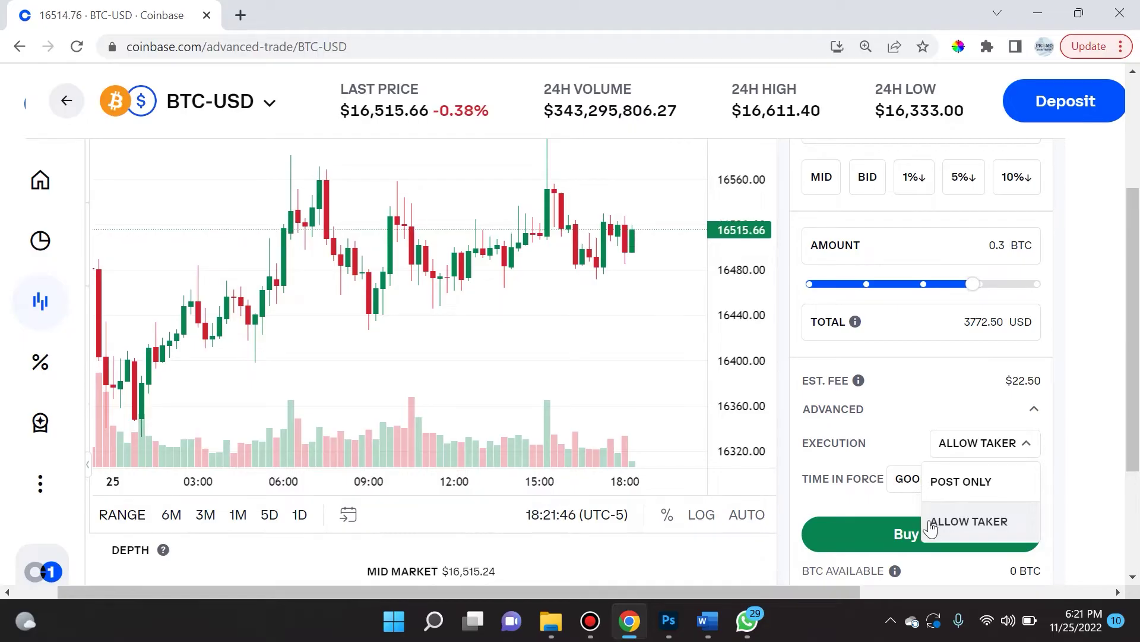
pyautogui.click(946, 481)
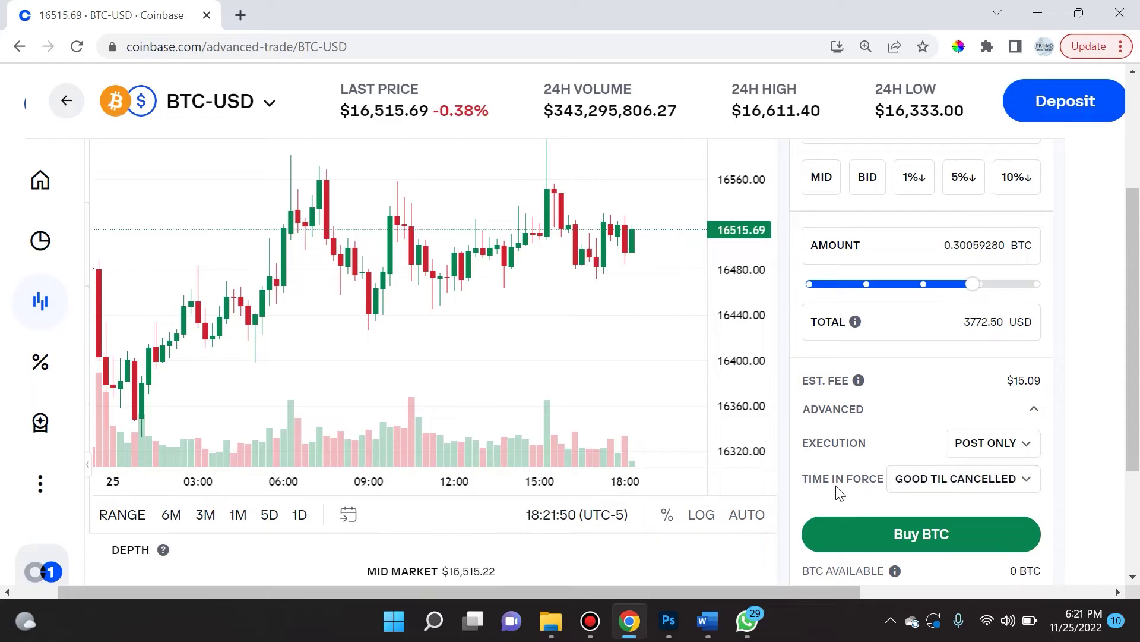
# Step: Review the time in force options, leaving Good Til Cancelled in place
pyautogui.click(994, 488)
pyautogui.click(991, 483)
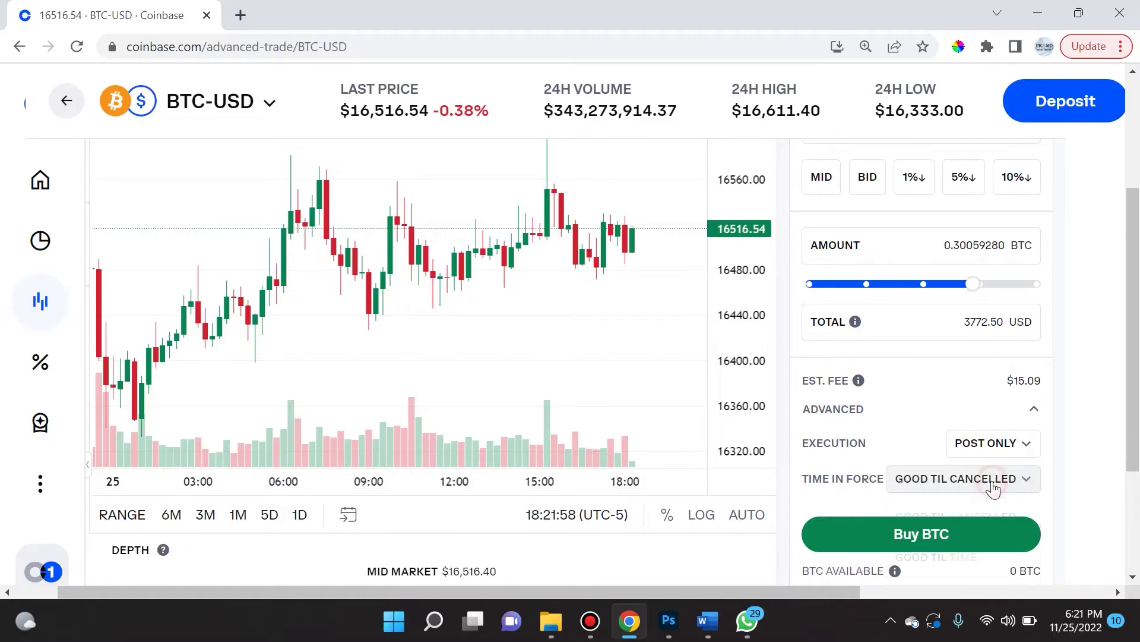
pyautogui.click(1031, 409)
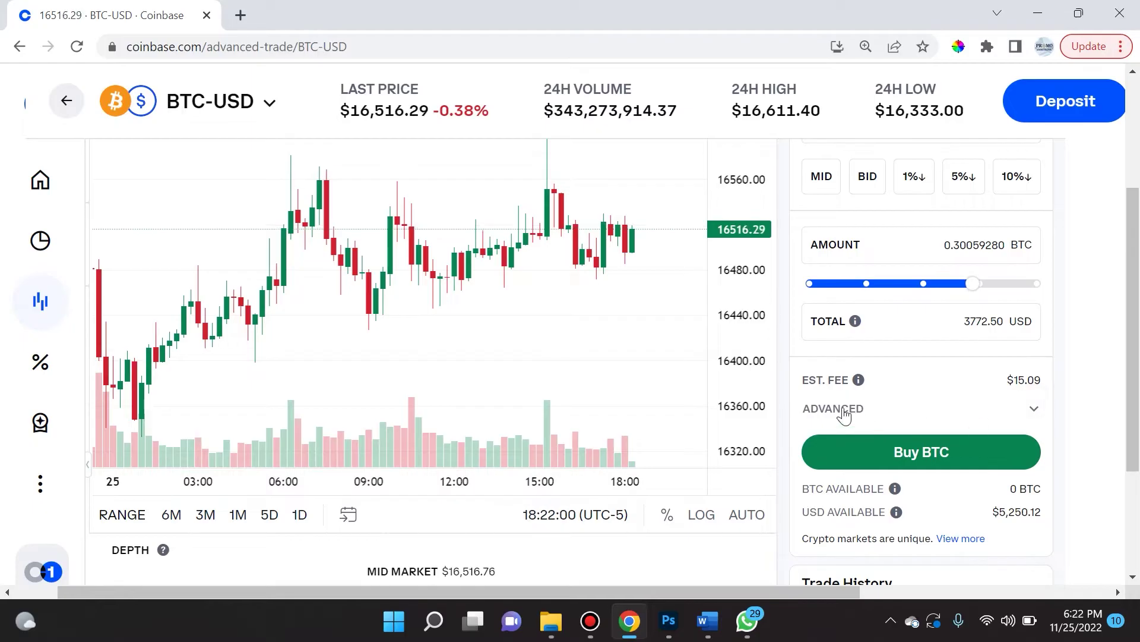
pyautogui.click(1034, 412)
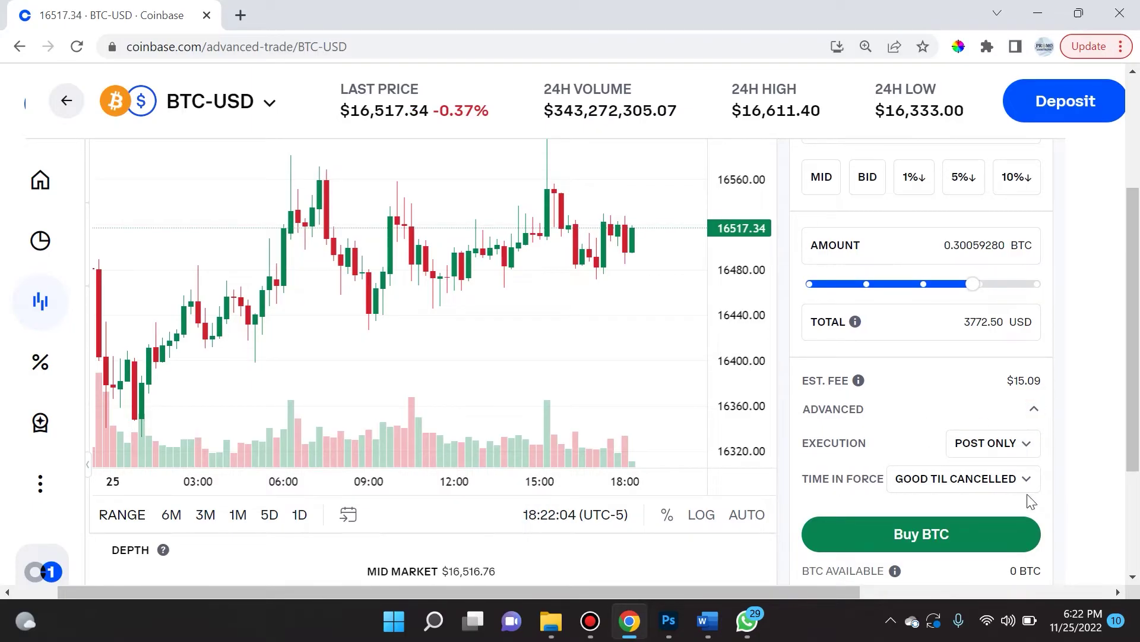
pyautogui.click(981, 493)
# Step: Try Immediate or Cancel, then settle on Good Til Time with Allow Taker execution and a $22.64 fee
pyautogui.scroll(-1, 979, 496)
pyautogui.scroll(-2, 979, 496)
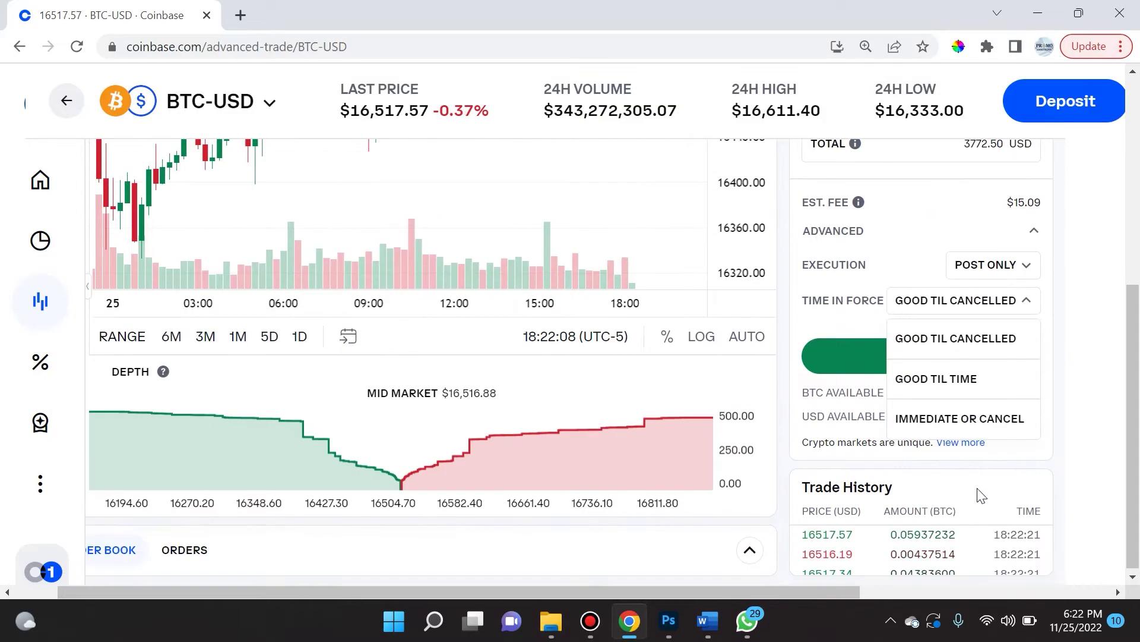
pyautogui.click(972, 350)
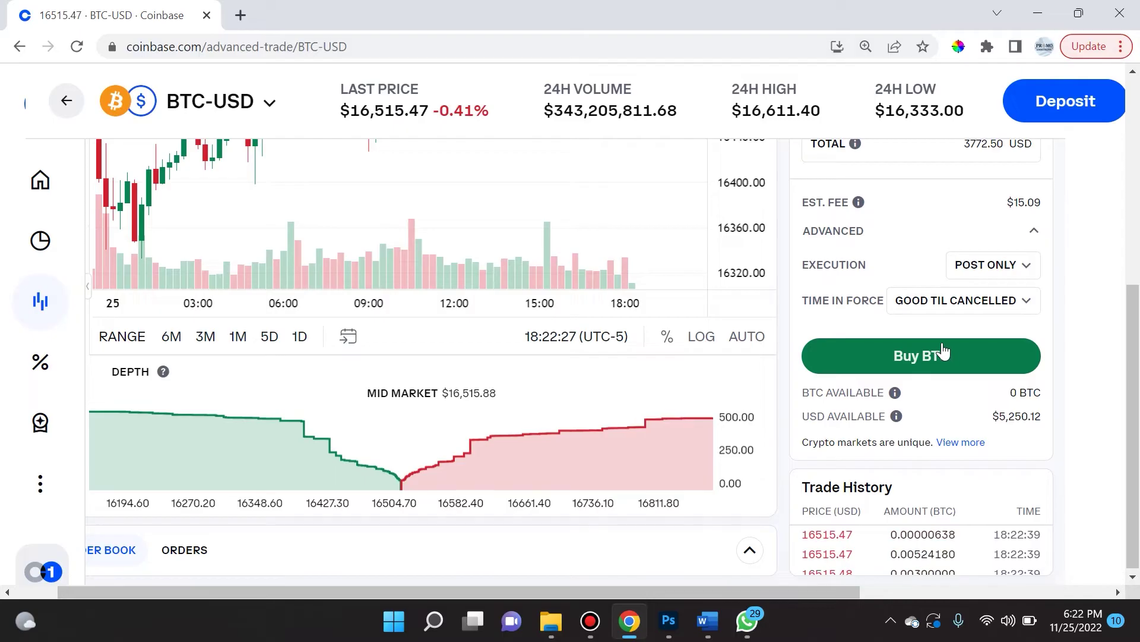
pyautogui.click(940, 313)
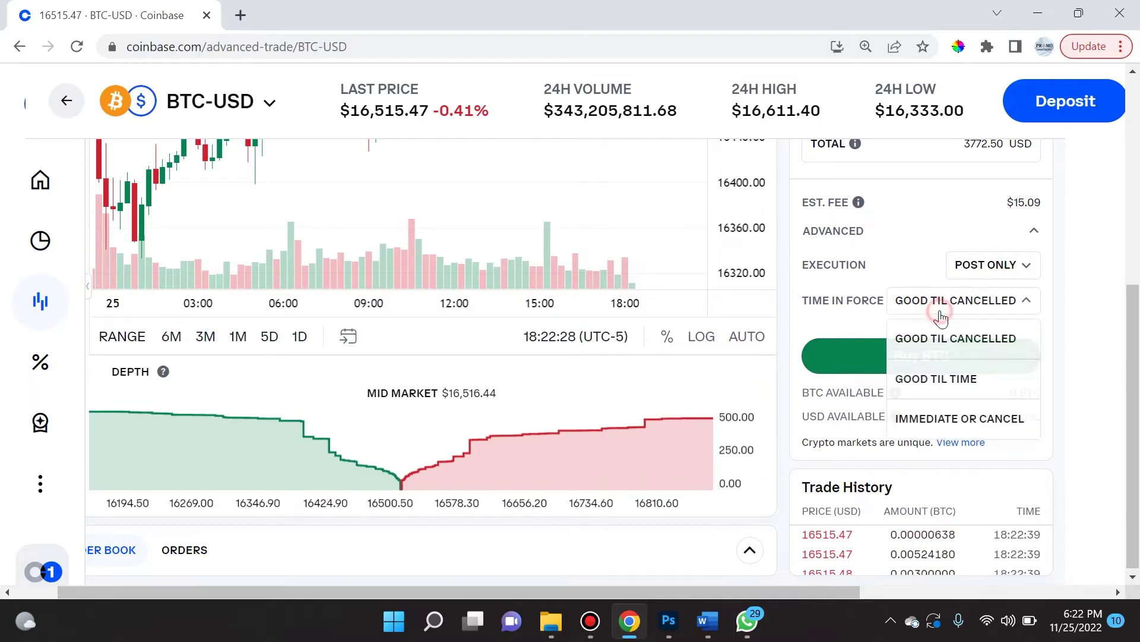
pyautogui.click(938, 404)
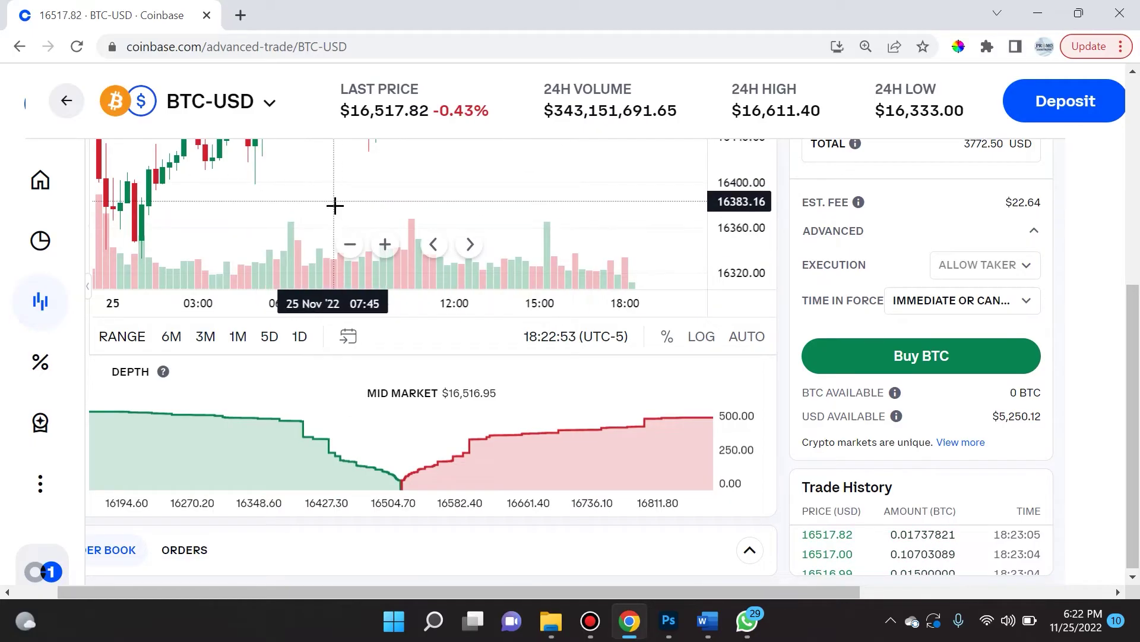
pyautogui.moveTo(356, 239)
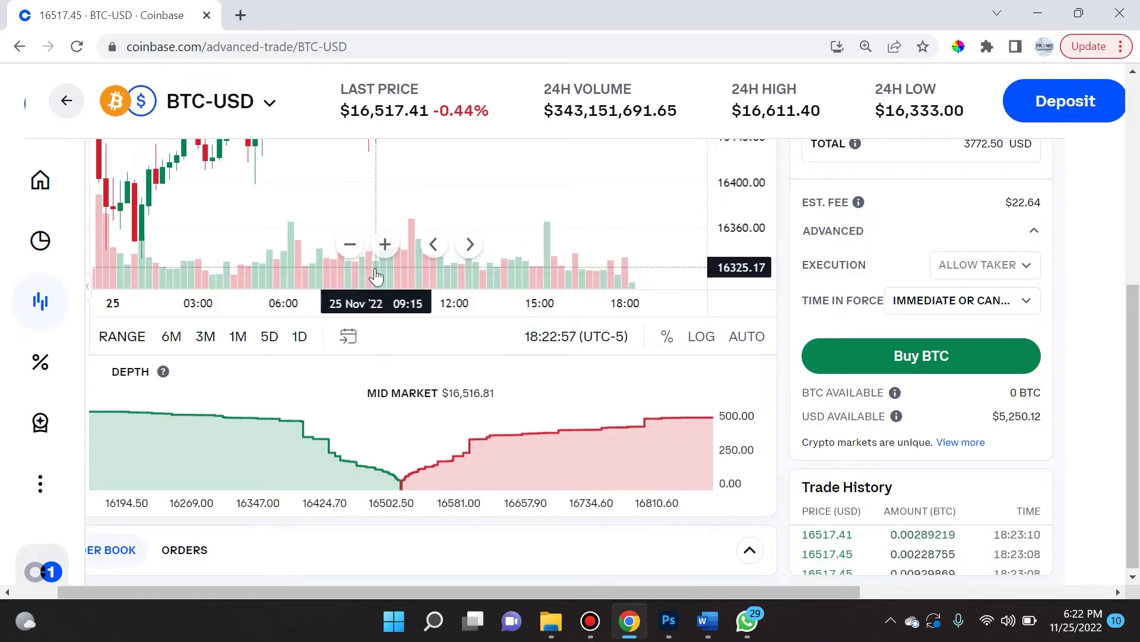
pyautogui.click(1132, 382)
pyautogui.moveTo(1132, 382); pyautogui.dragTo(1132, 258)
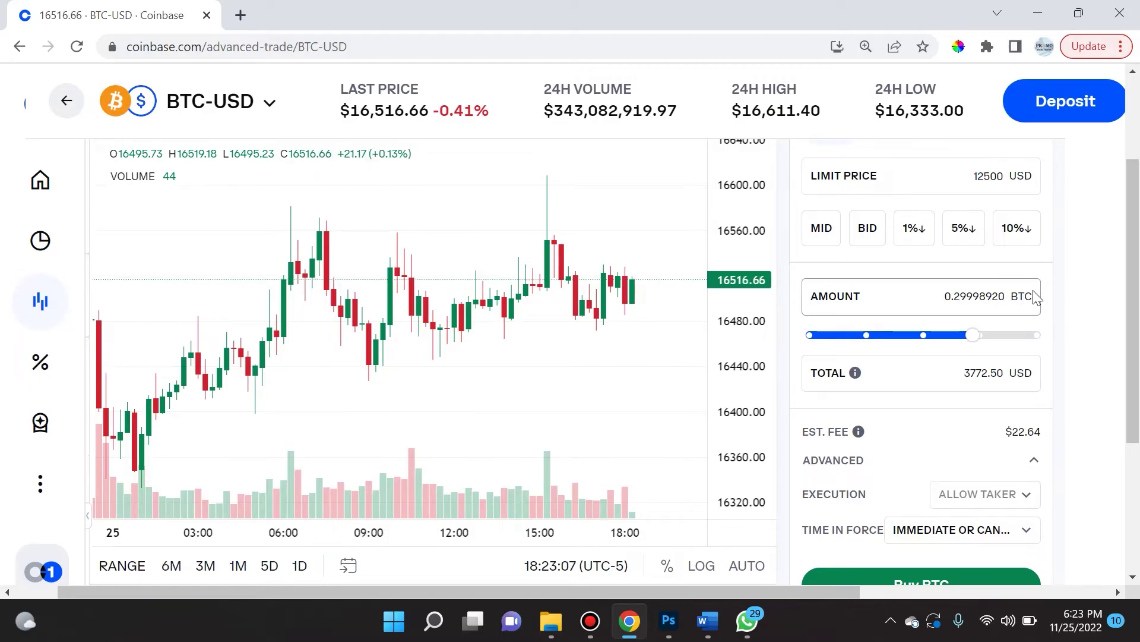
pyautogui.moveTo(1133, 288); pyautogui.dragTo(1136, 290)
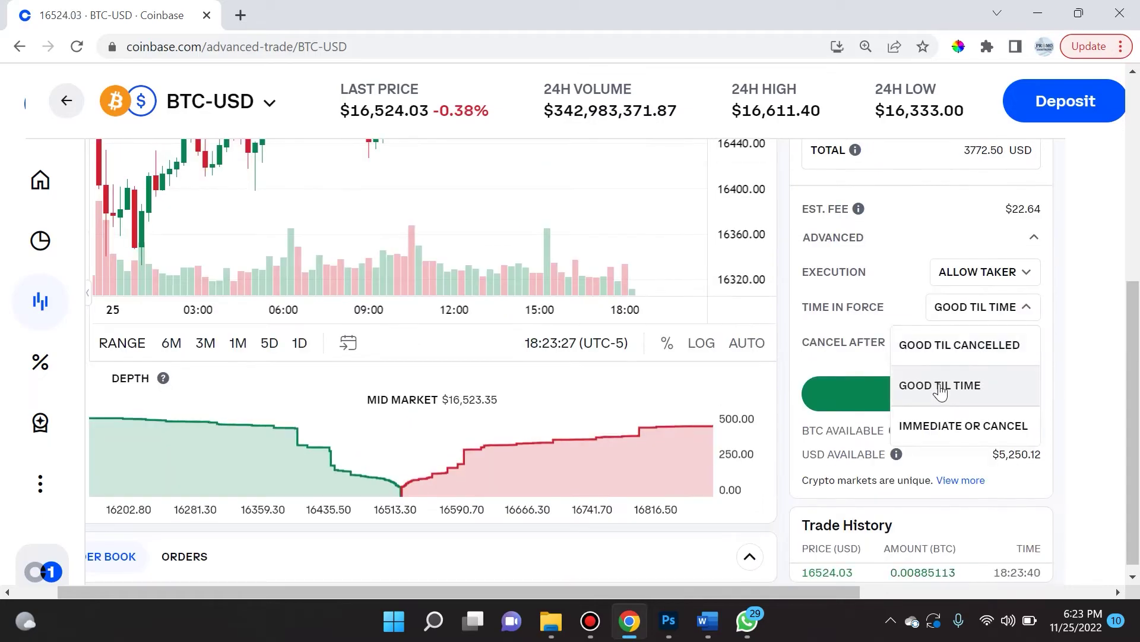
pyautogui.click(941, 386)
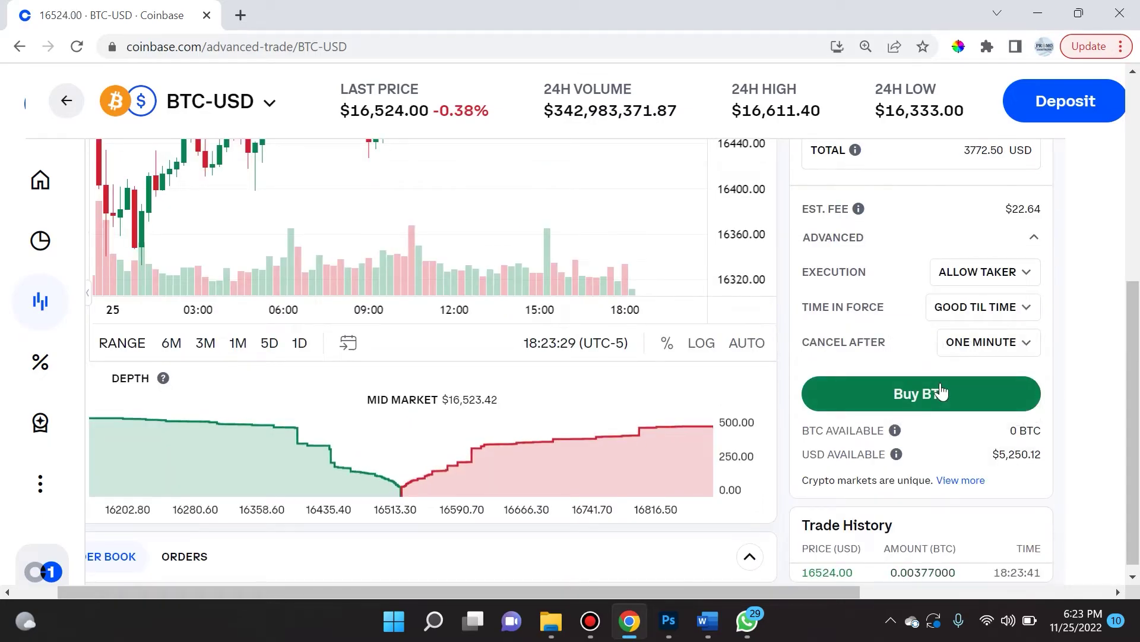
# Step: Keep Good Til Time cancelling after ONE MINUTE, then reset the browser zoom with Ctrl+0
pyautogui.click(958, 309)
pyautogui.click(950, 385)
pyautogui.click(974, 352)
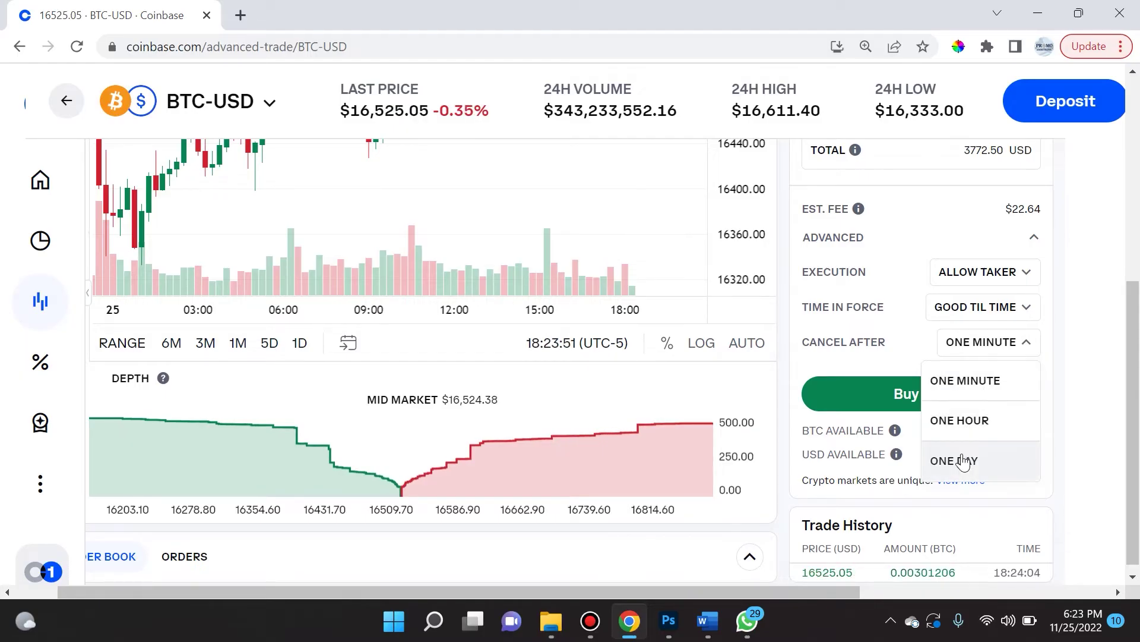
pyautogui.click(1066, 351)
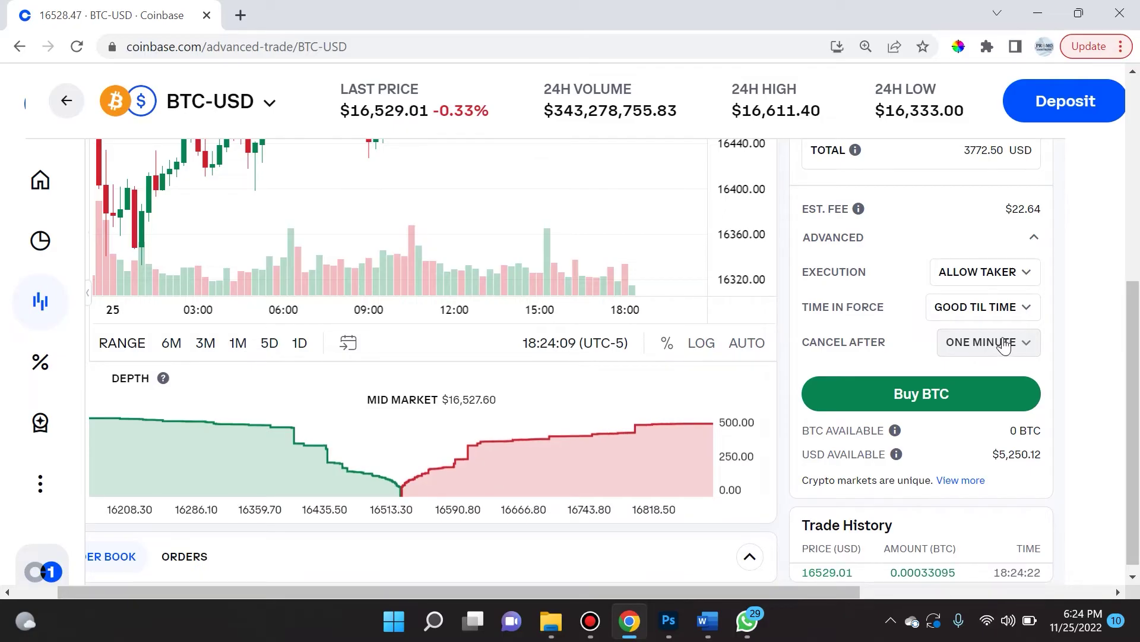
pyautogui.hotkey('ctrl', '0')
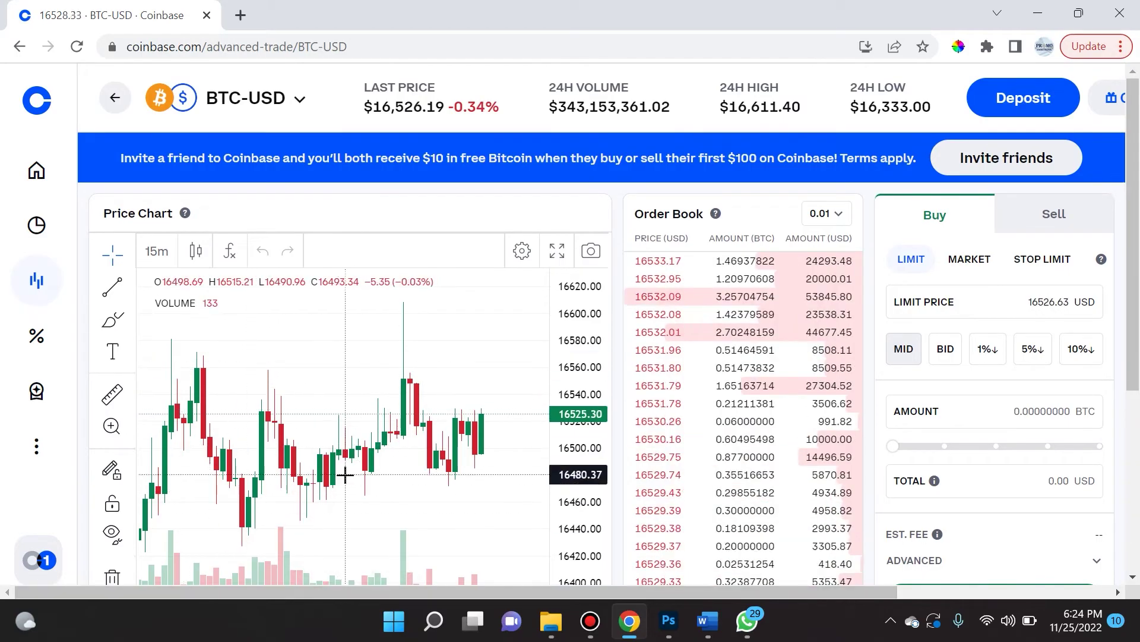
pyautogui.scroll(-2, 345, 475)
pyautogui.click(1135, 137)
pyautogui.moveTo(1135, 138); pyautogui.dragTo(1134, 187)
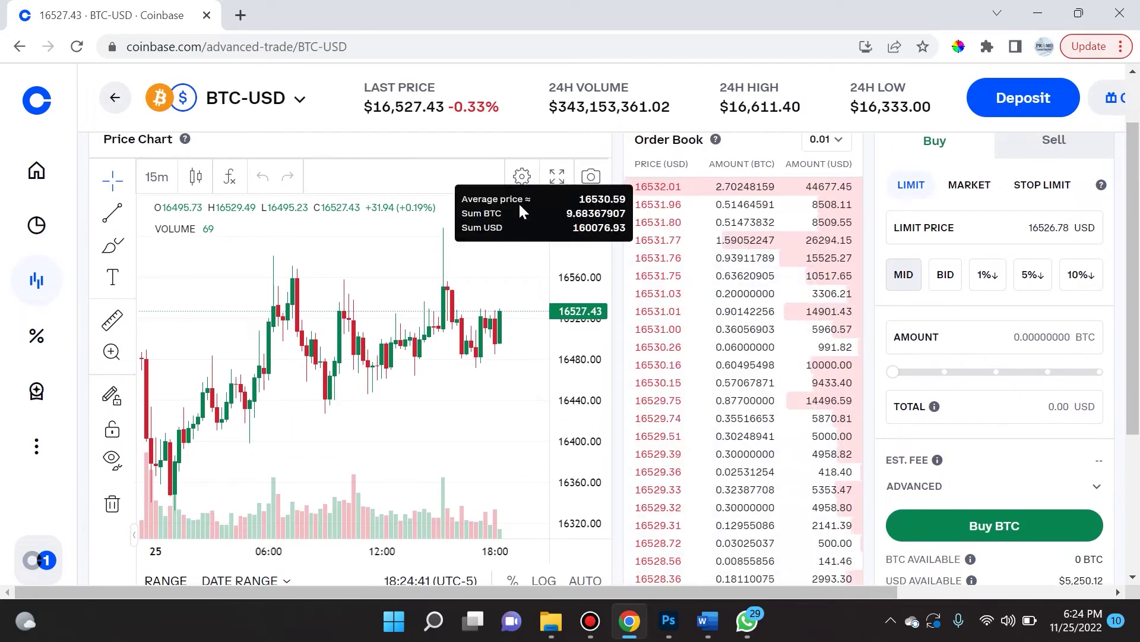
pyautogui.click(557, 177)
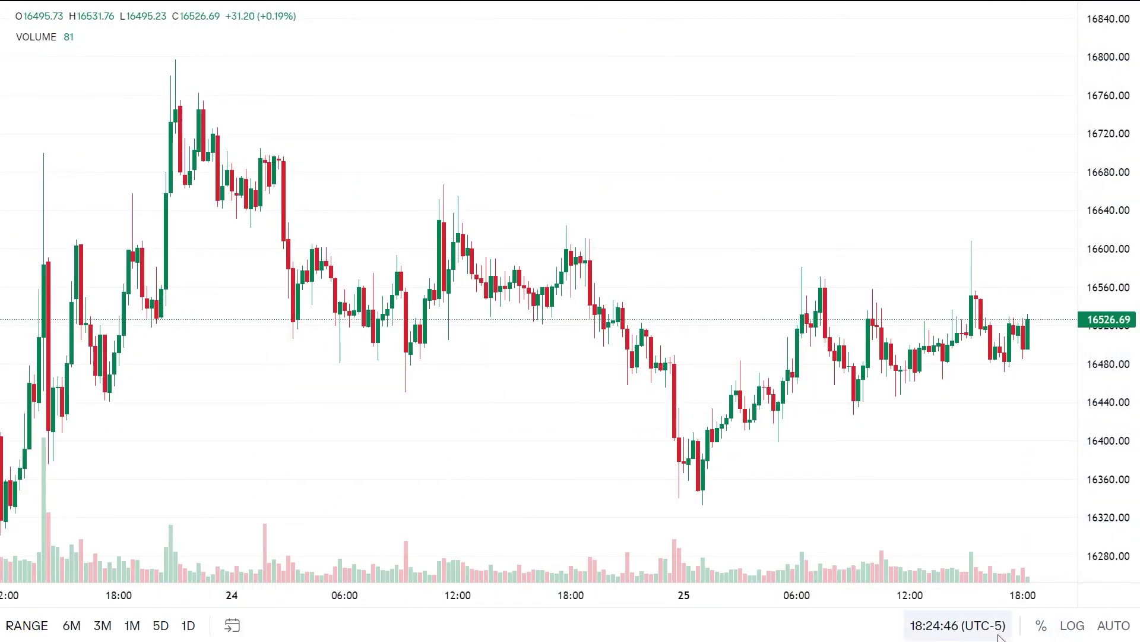
pyautogui.press('Escape')
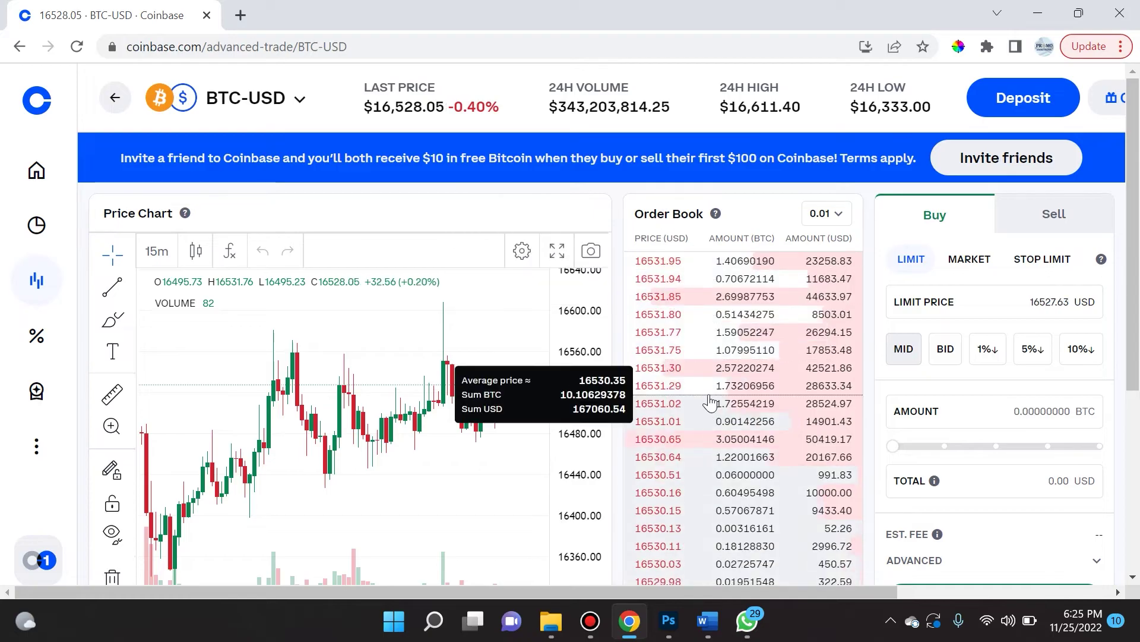
pyautogui.moveTo(1135, 135); pyautogui.dragTo(1130, 274)
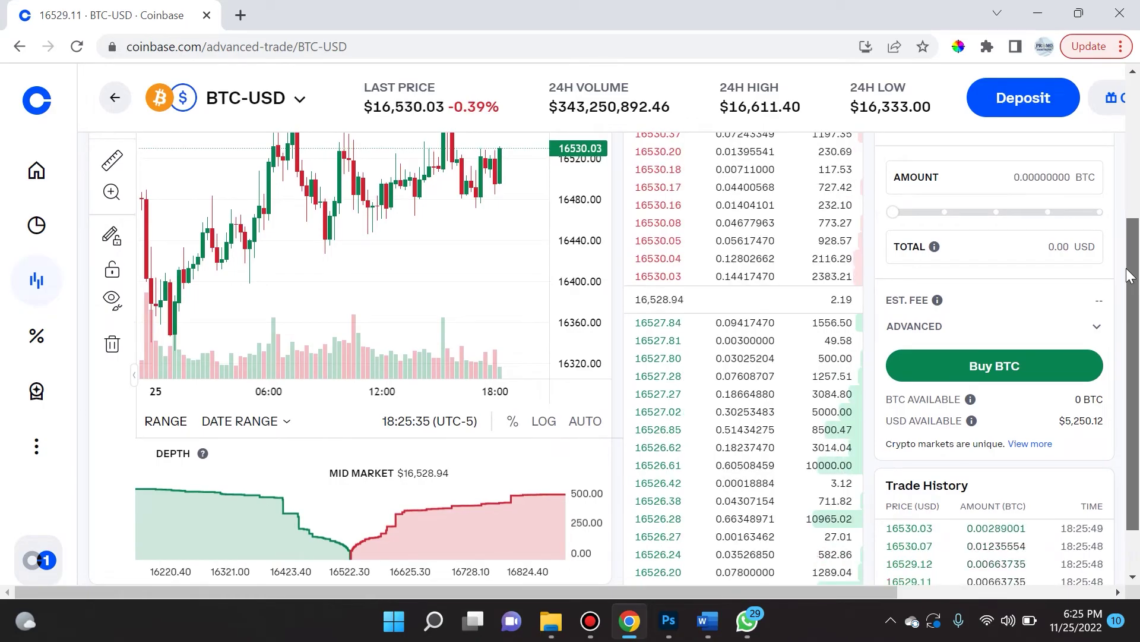
pyautogui.moveTo(1130, 275); pyautogui.dragTo(1134, 274)
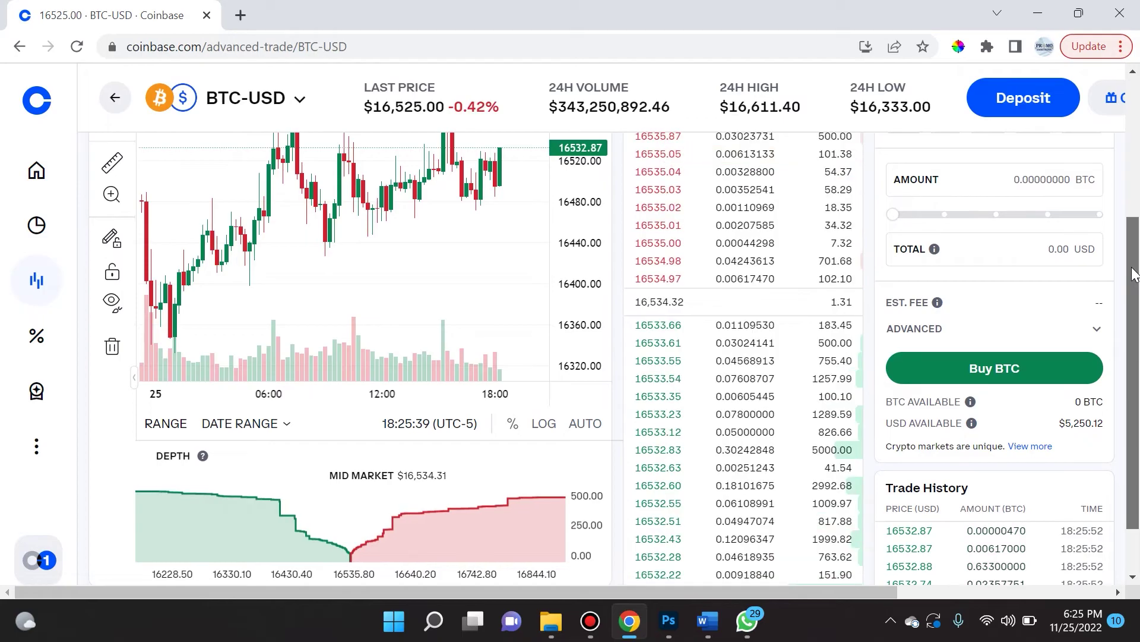
pyautogui.moveTo(1135, 274); pyautogui.dragTo(1133, 266)
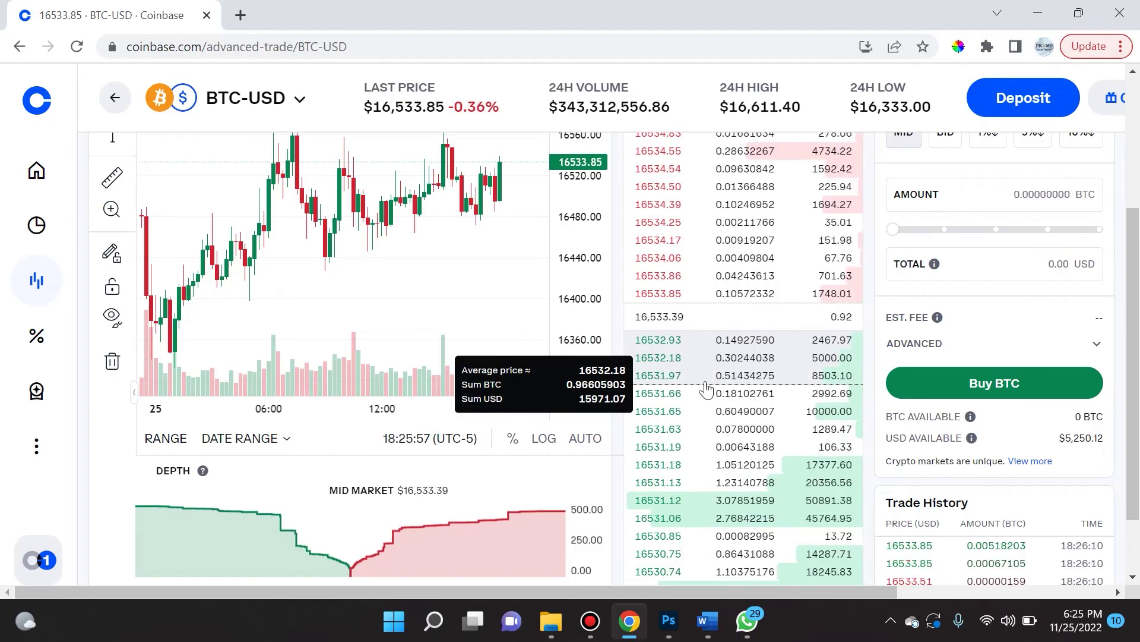
pyautogui.moveTo(1133, 304); pyautogui.dragTo(1133, 278)
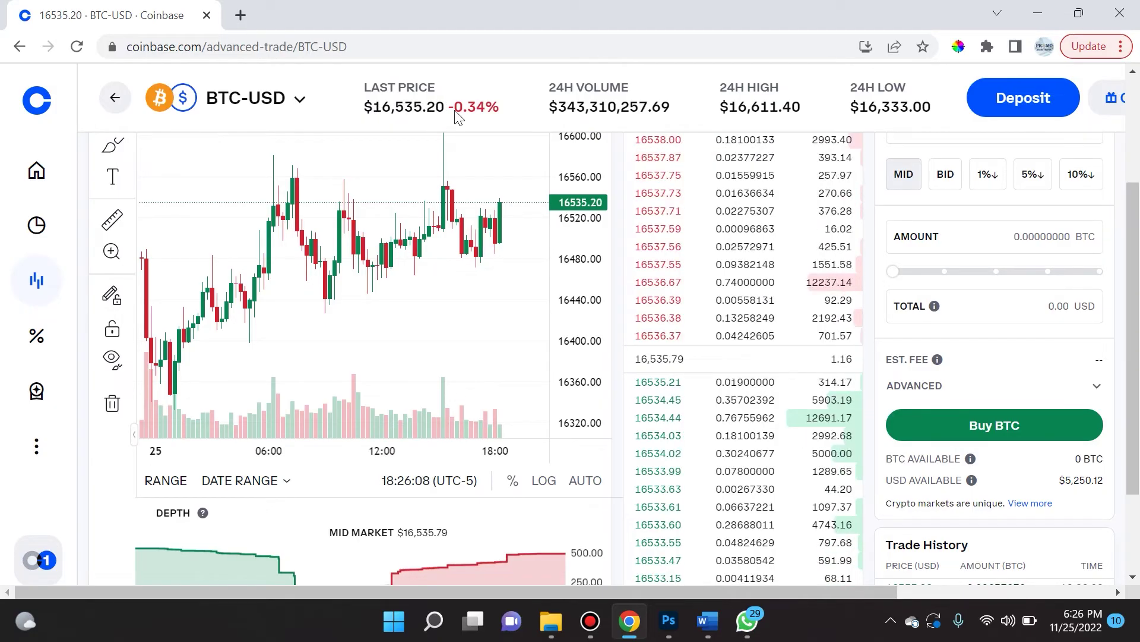
pyautogui.moveTo(680, 241)
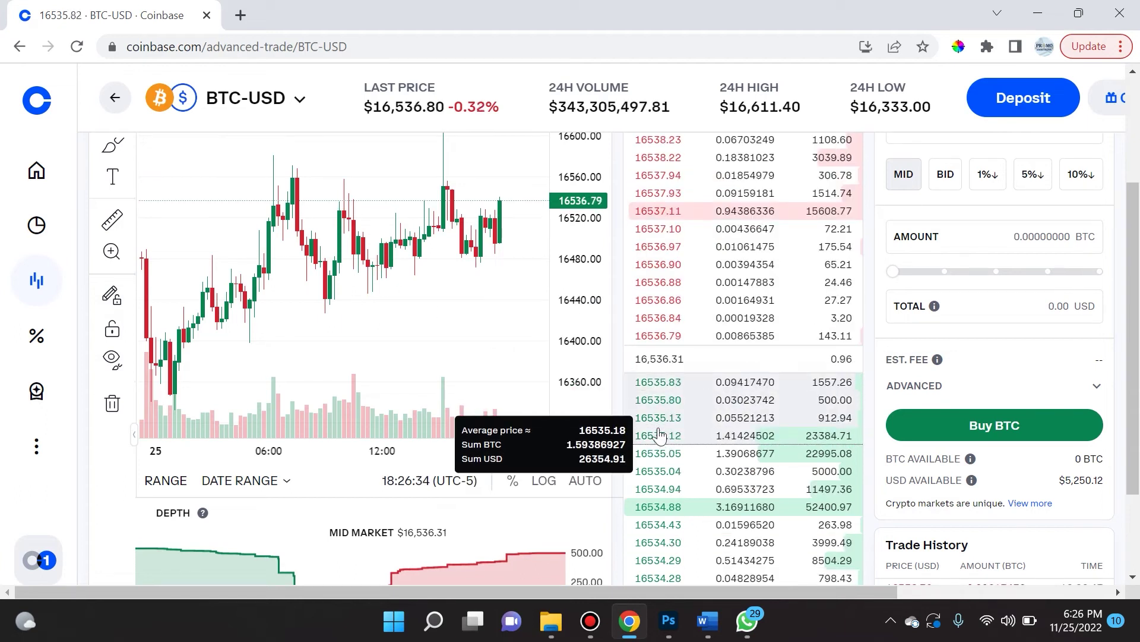
pyautogui.hotkey('ctrl', '-')
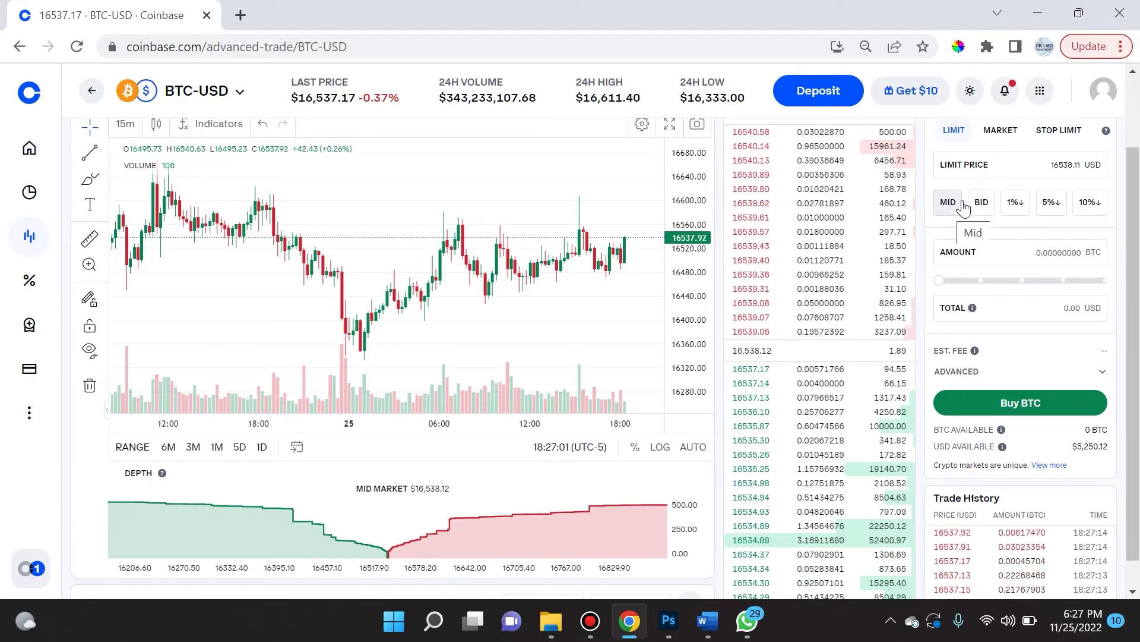
# Step: Toggle Market and back to Limit, then set the limit price to the best bid, 16552.97 USD
pyautogui.click(948, 205)
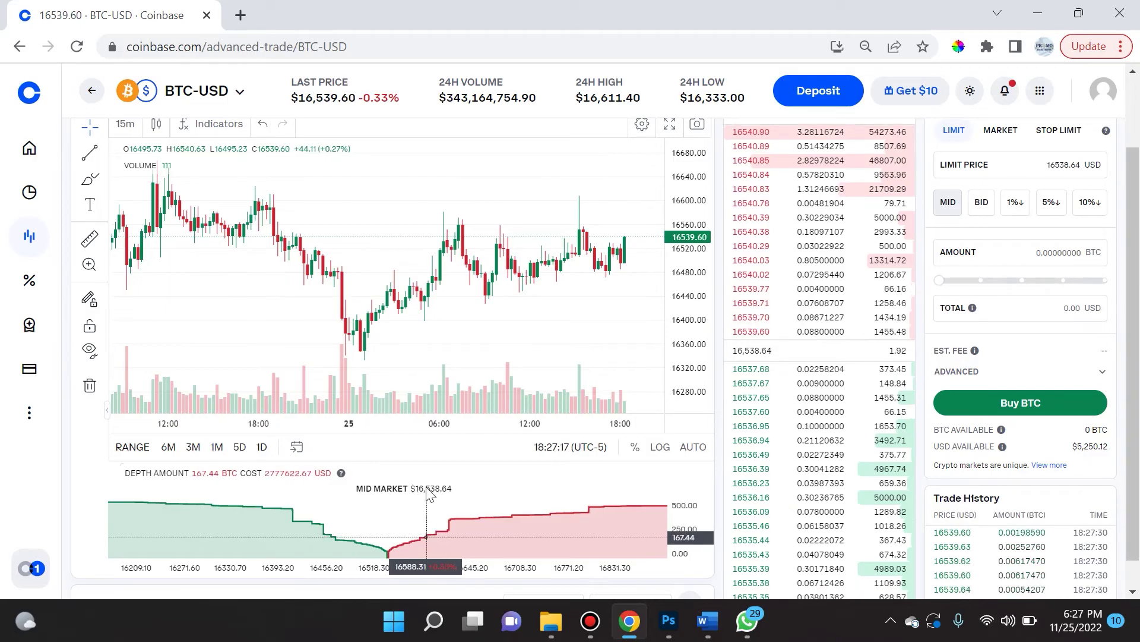
pyautogui.click(1002, 130)
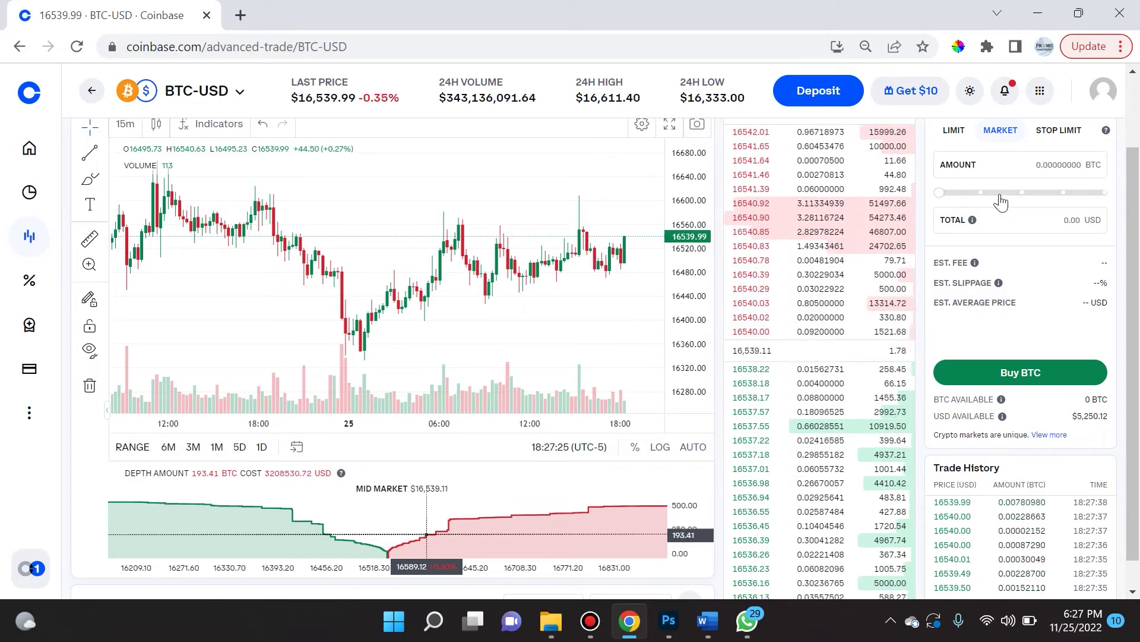
pyautogui.click(954, 131)
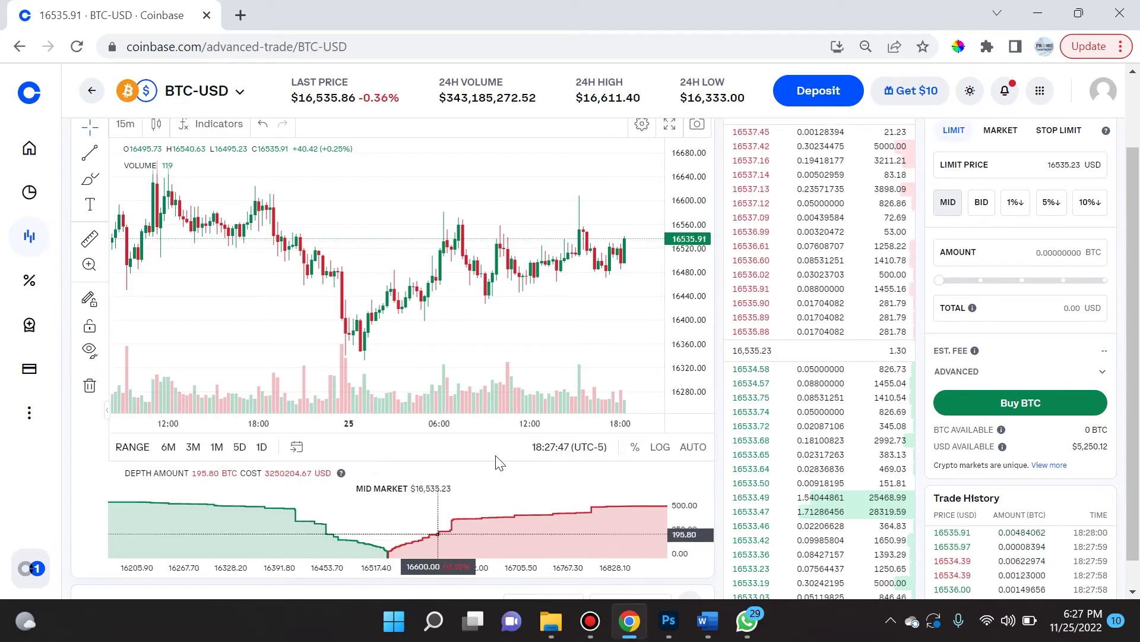
pyautogui.click(980, 205)
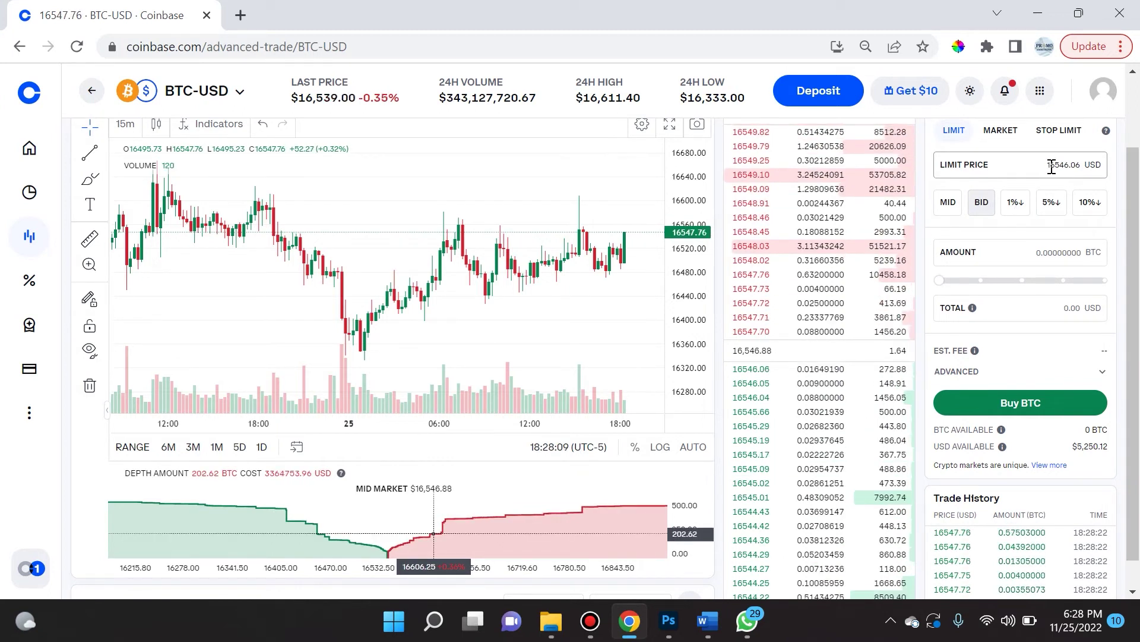
# Step: Compare the 5%, 10% and 1% below-market presets and Sell's 10% above, then return to Buy
pyautogui.click(1052, 209)
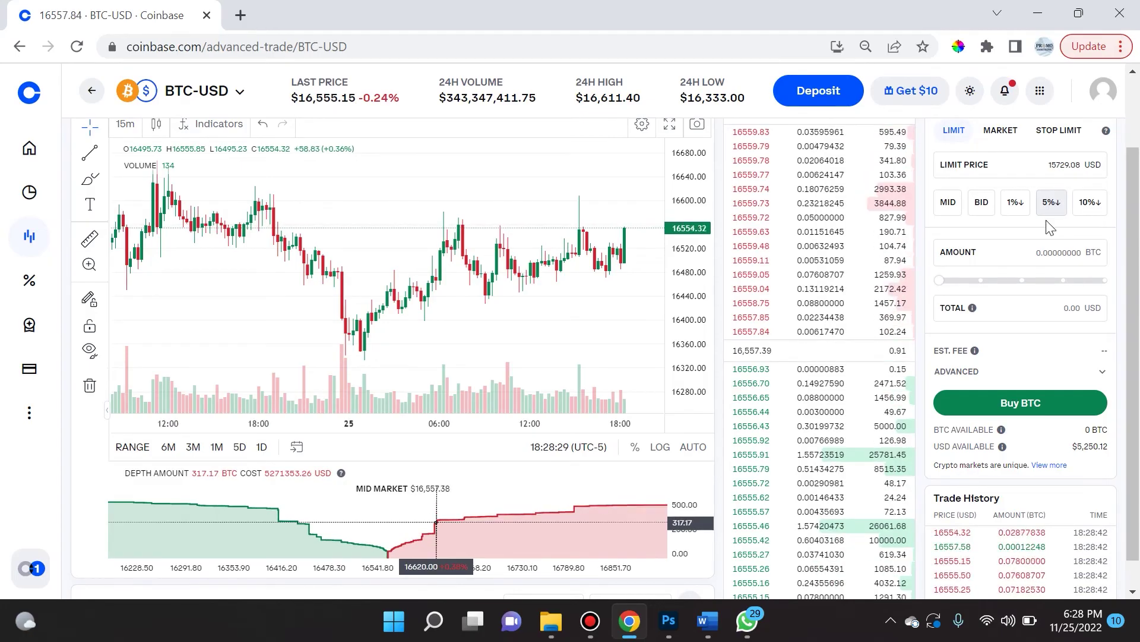
pyautogui.click(1096, 209)
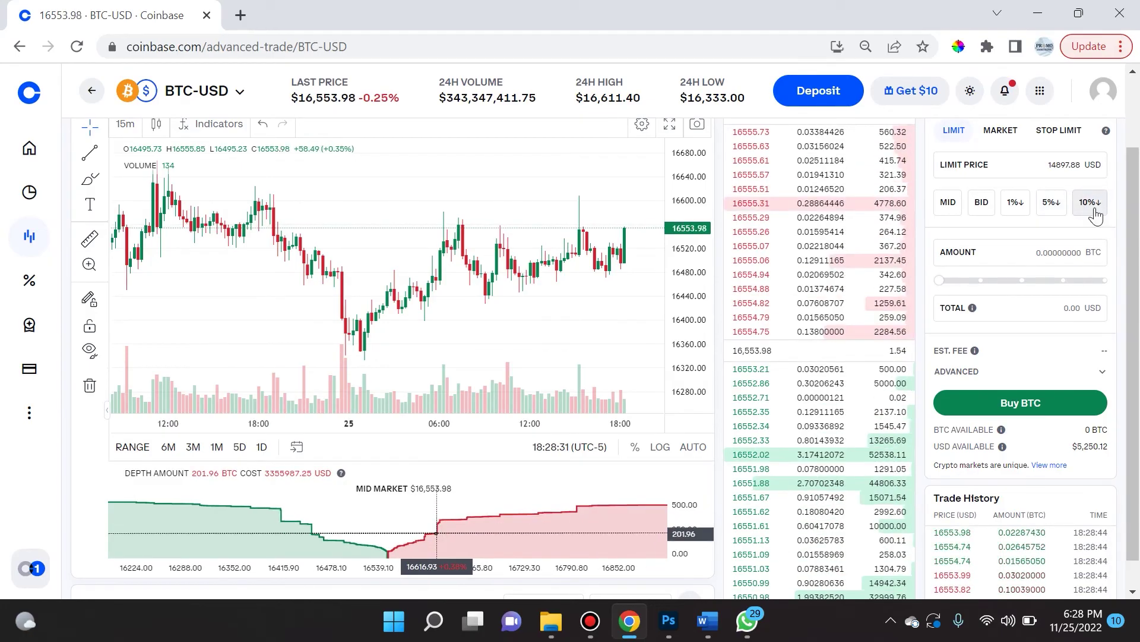
pyautogui.click(1017, 205)
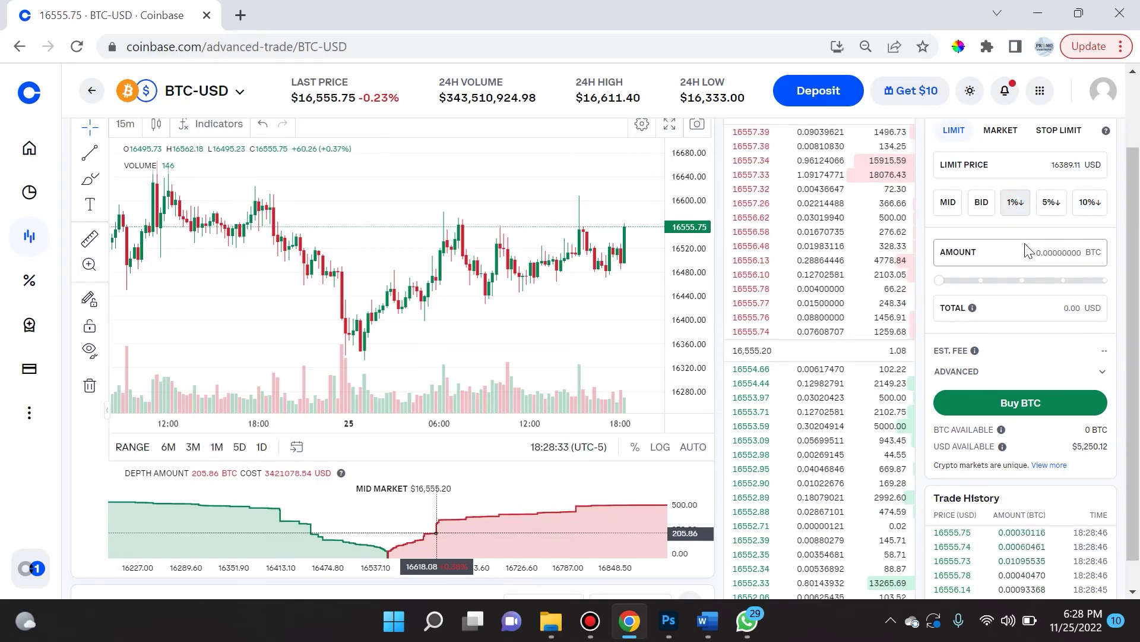
pyautogui.scroll(2, 1028, 250)
pyautogui.click(1068, 184)
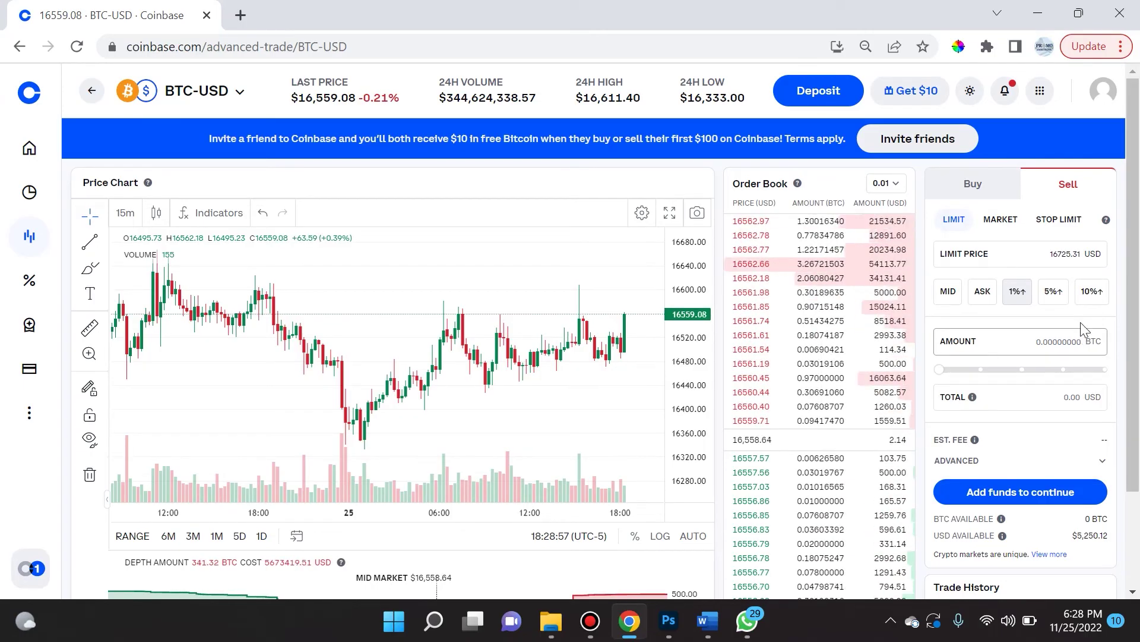
pyautogui.click(1095, 288)
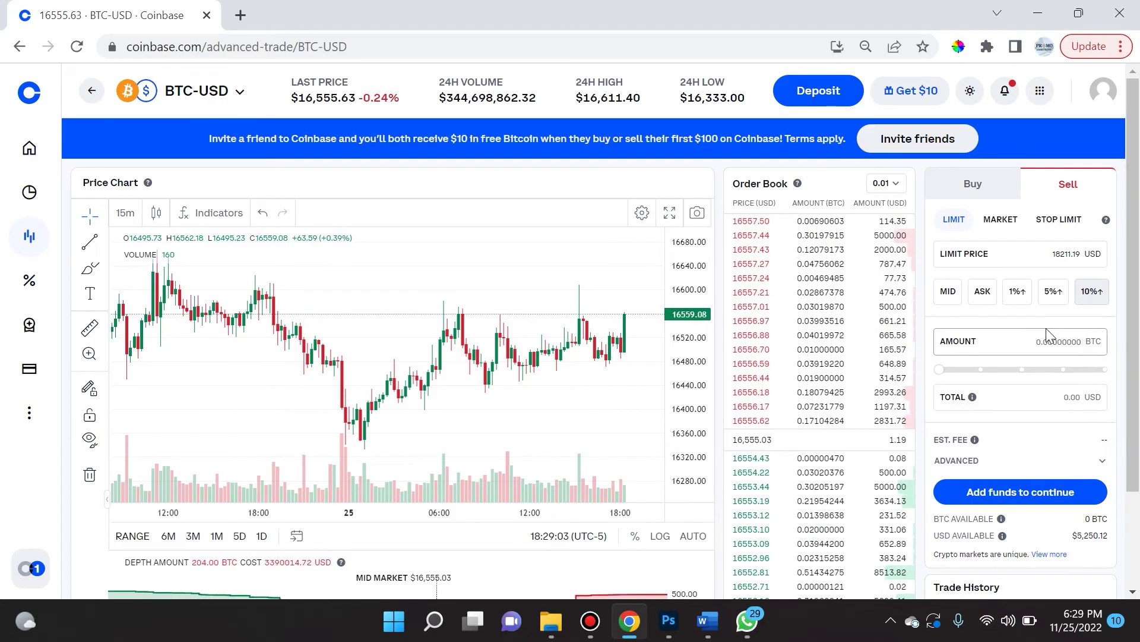
pyautogui.click(973, 183)
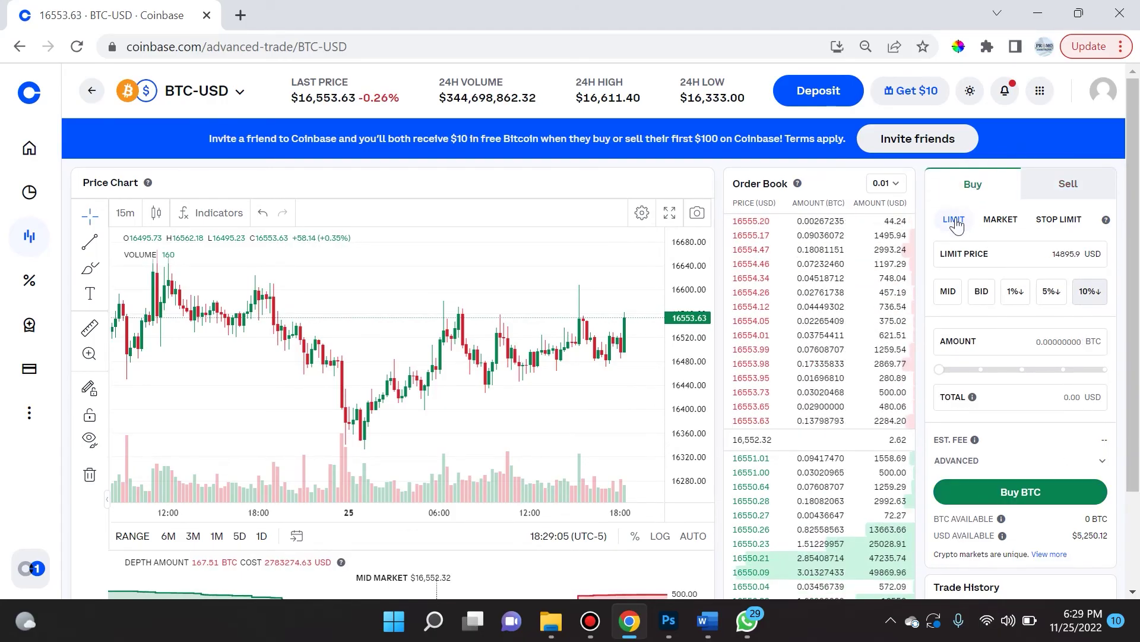
pyautogui.scroll(-1, 1013, 297)
# Step: Enter a 12500 USD limit and max the amount: 0.41748954 BTC for 5250.12 USD, $31.50 fee
pyautogui.doubleClick(1105, 191)
pyautogui.write('12500')
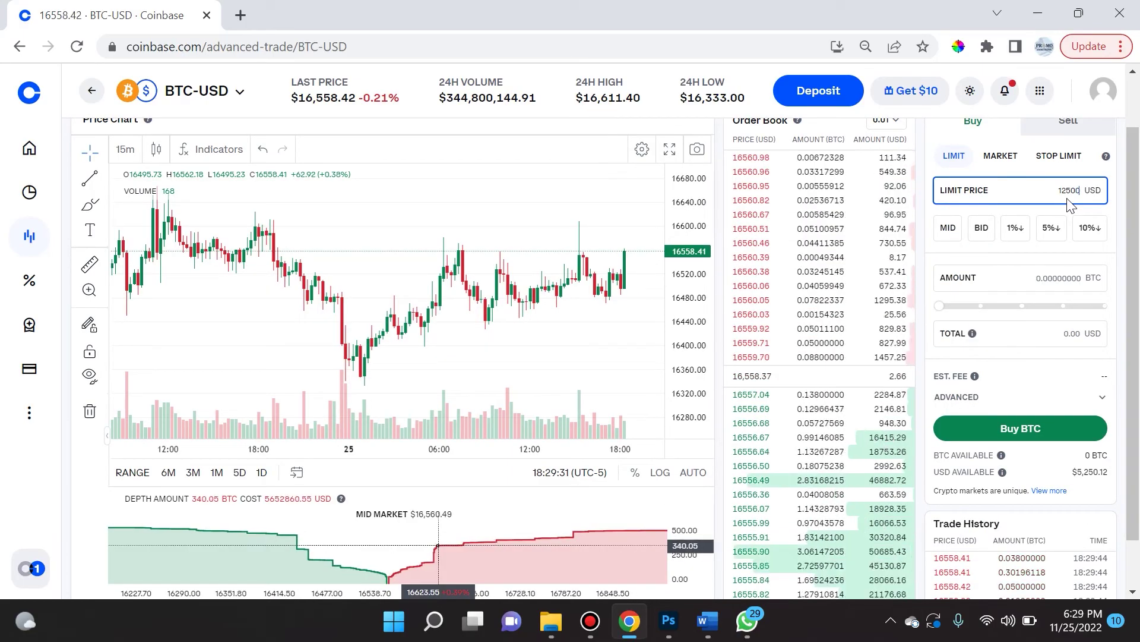
pyautogui.moveTo(979, 303); pyautogui.dragTo(1114, 315)
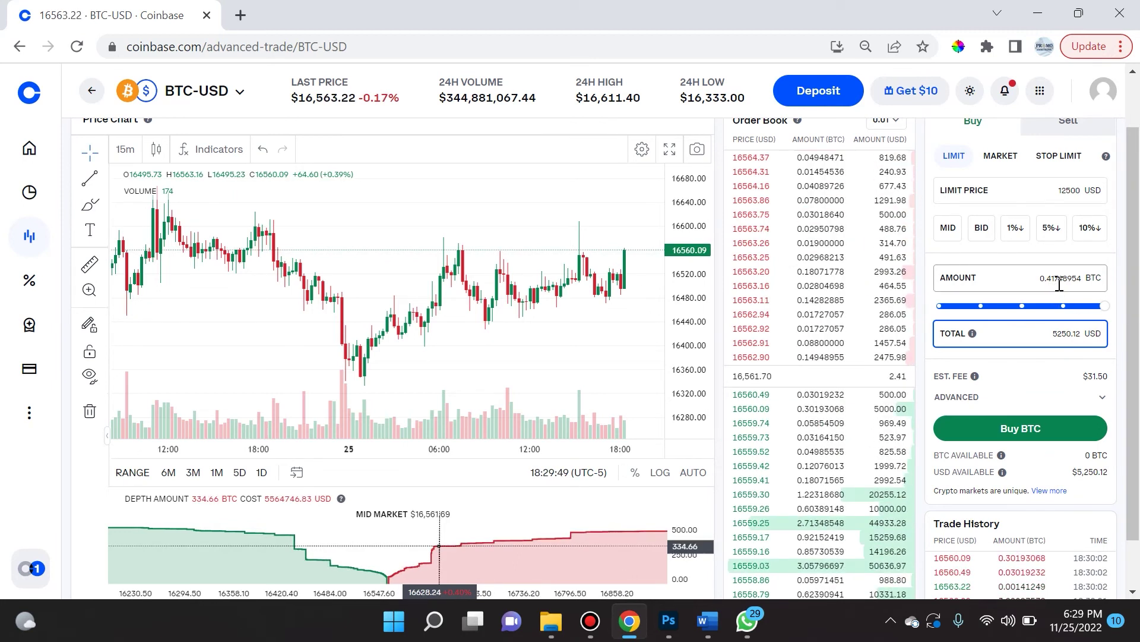
pyautogui.click(1087, 283)
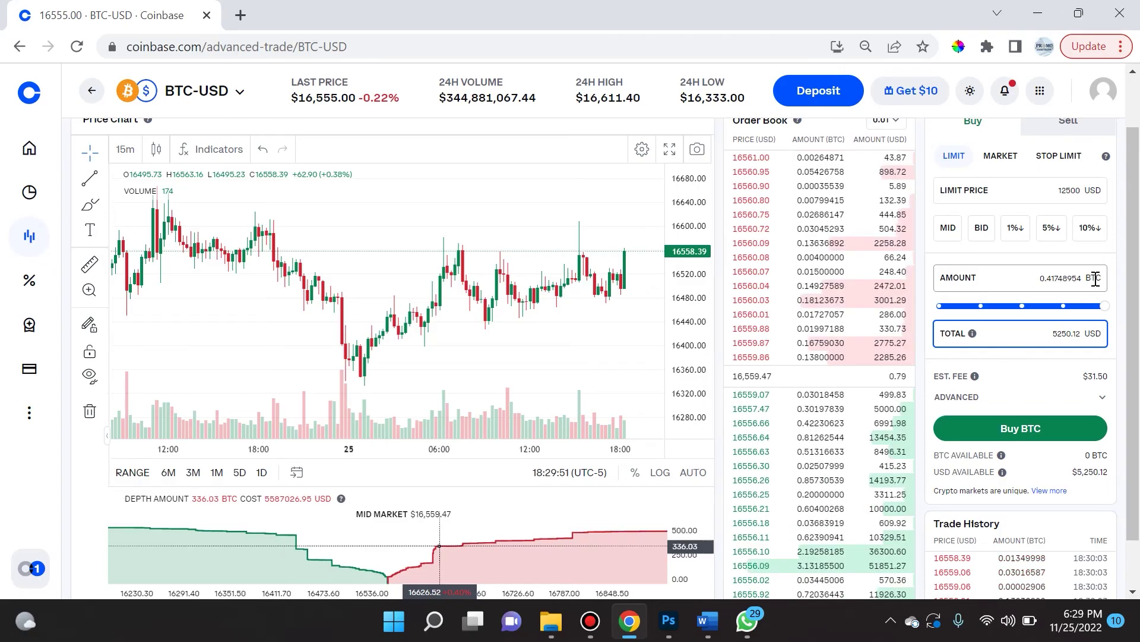
pyautogui.scroll(-1, 1010, 333)
pyautogui.click(974, 338)
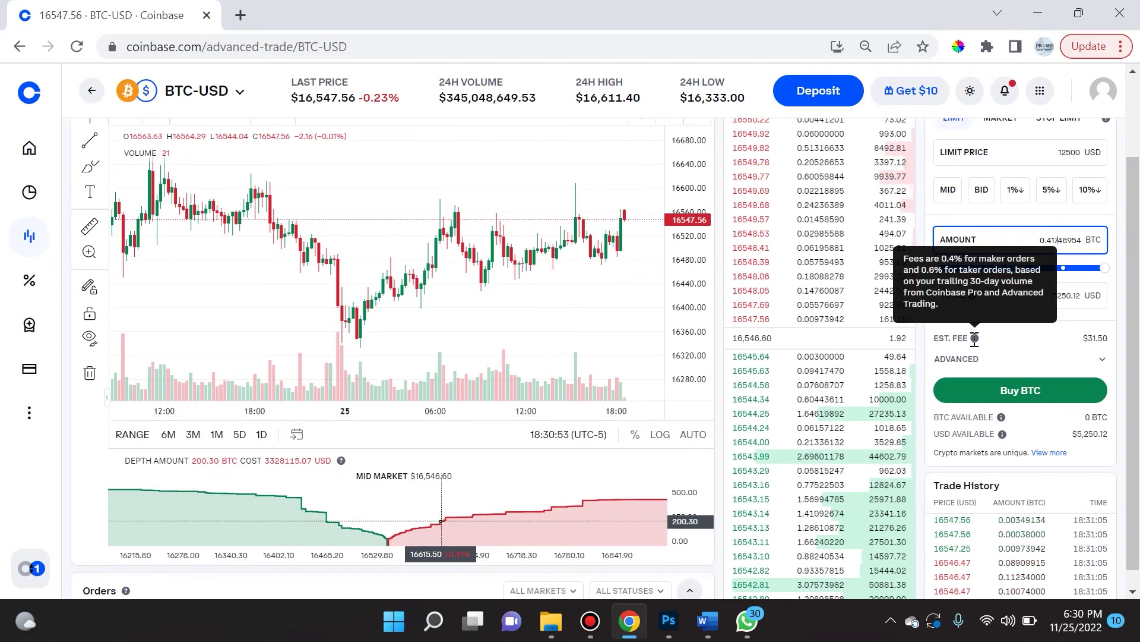
pyautogui.moveTo(974, 296)
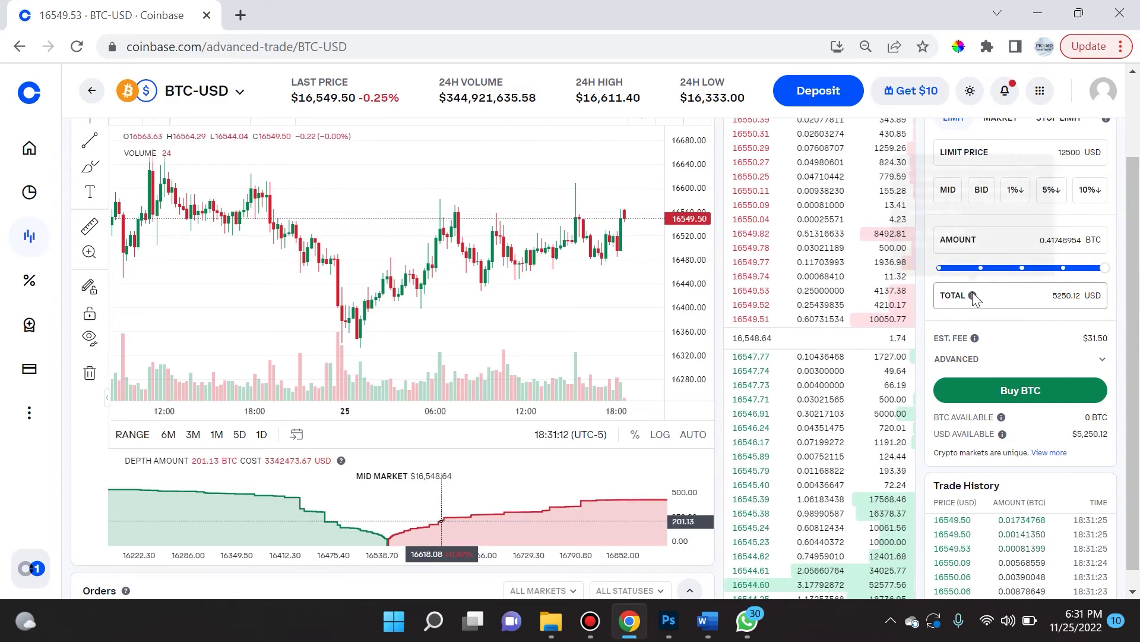
pyautogui.moveTo(976, 340)
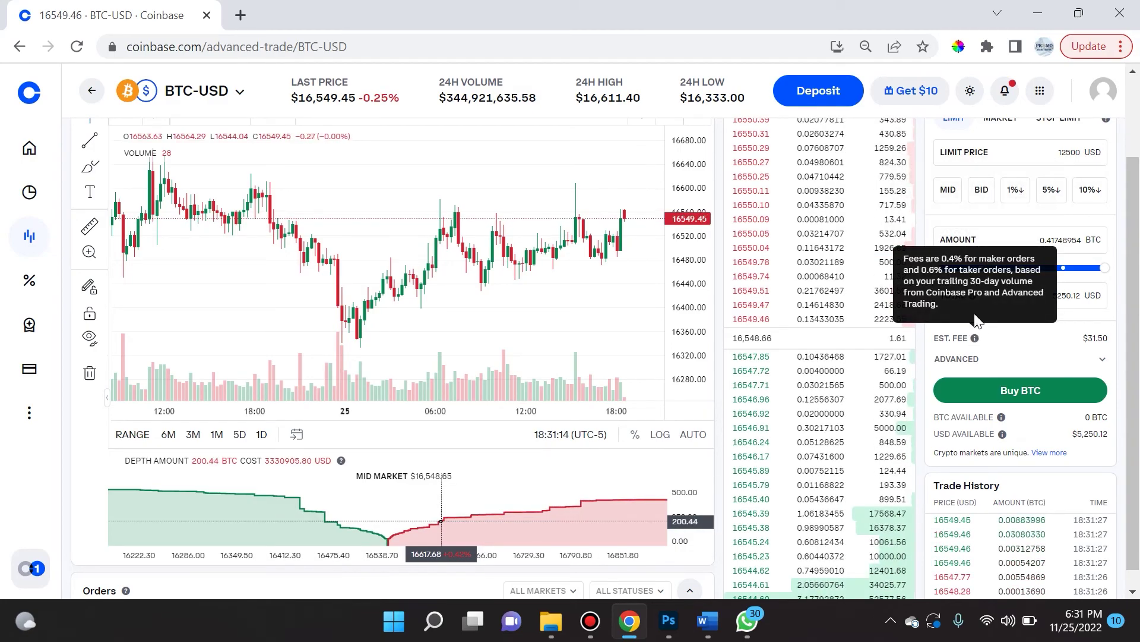
# Step: Confirm Good Til Cancelled under Advanced and submit the 0.41748954 BTC buy at $12,500
pyautogui.click(1103, 360)
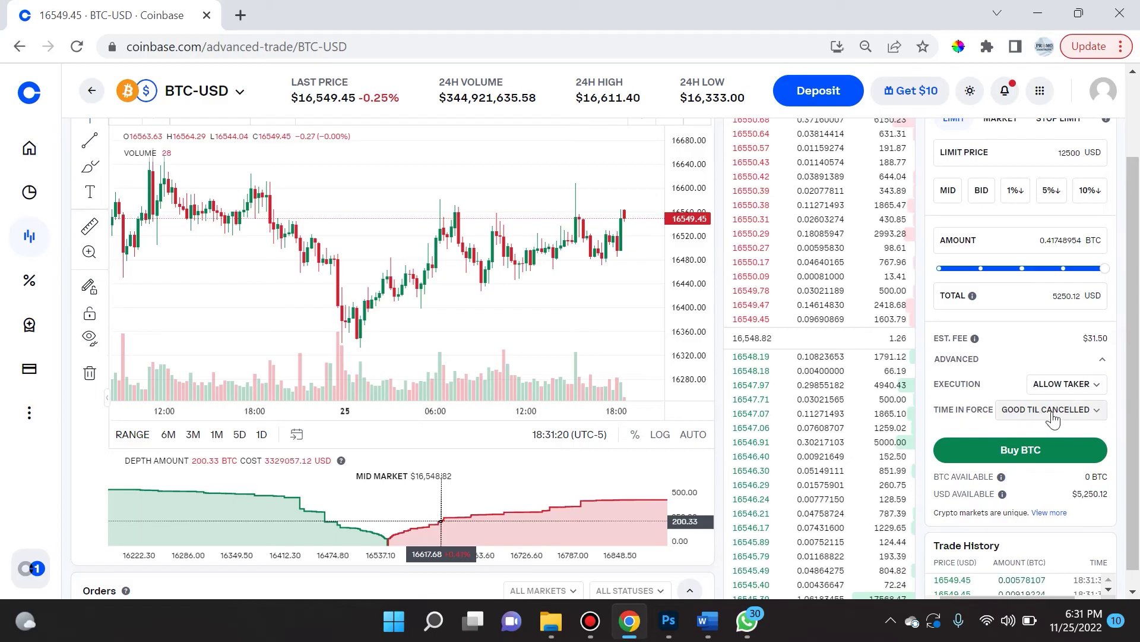
pyautogui.click(1044, 457)
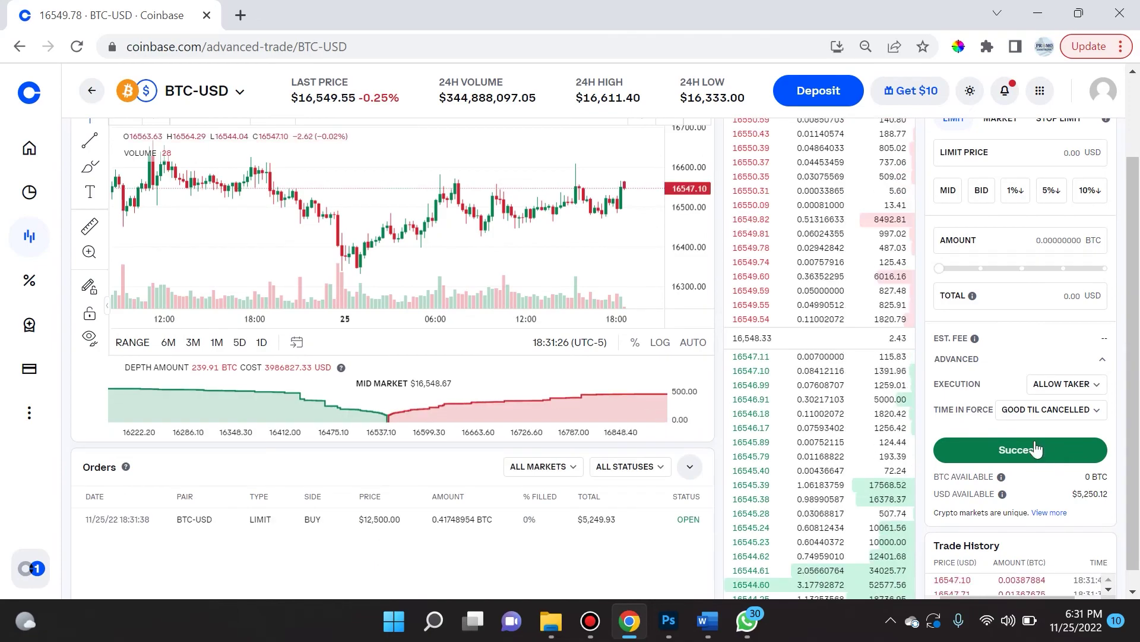